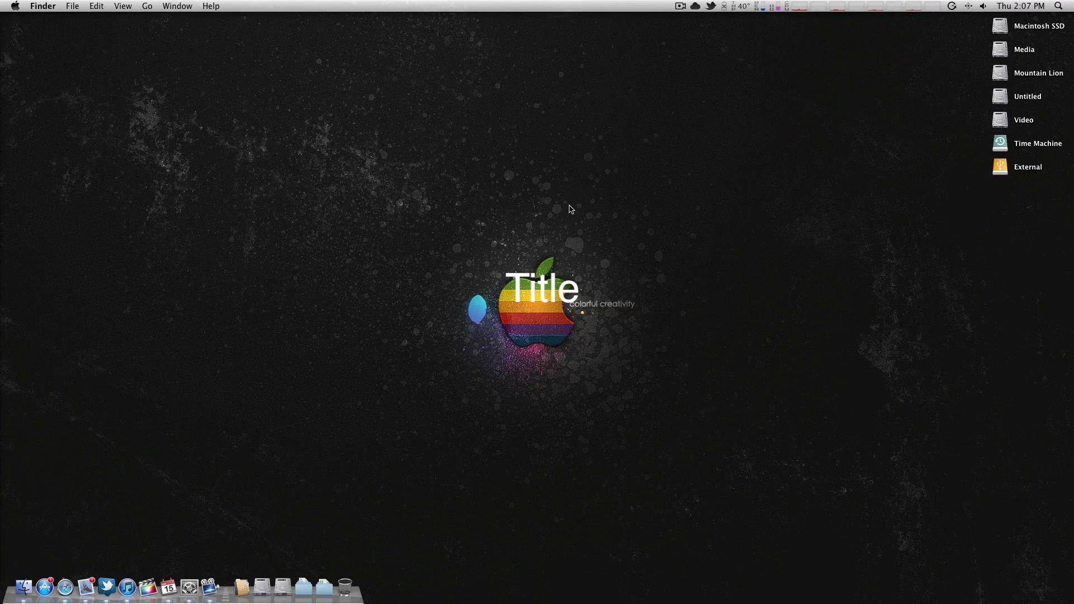
# - View the sensor and CPU menu-bar readouts, then show the Applications folder from the Dock
pyautogui.click(772, 6)
pyautogui.moveTo(751, 5)
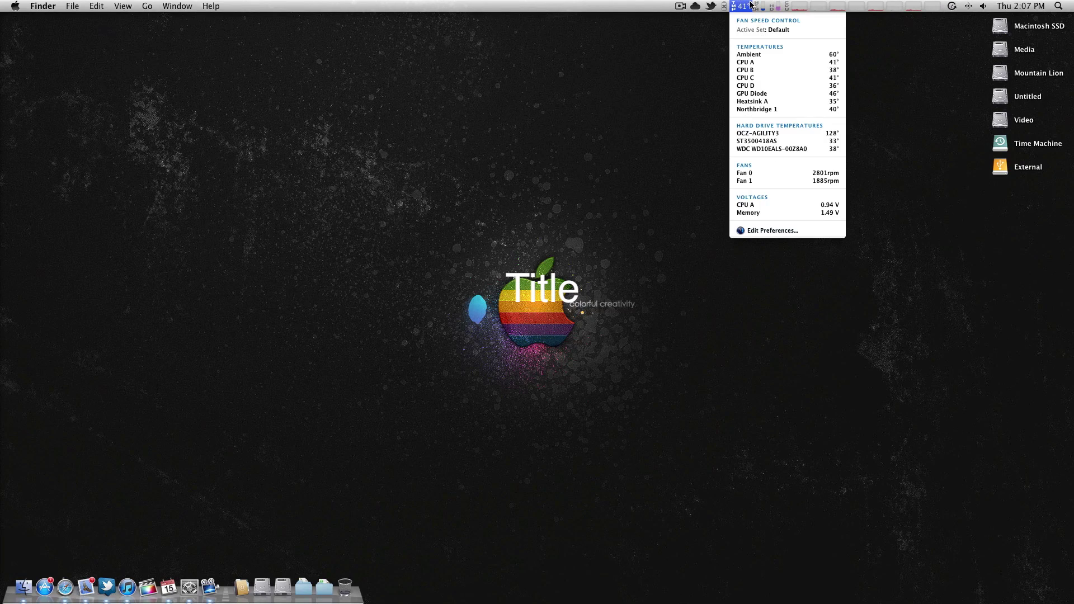
pyautogui.click(862, 4)
pyautogui.click(863, 4)
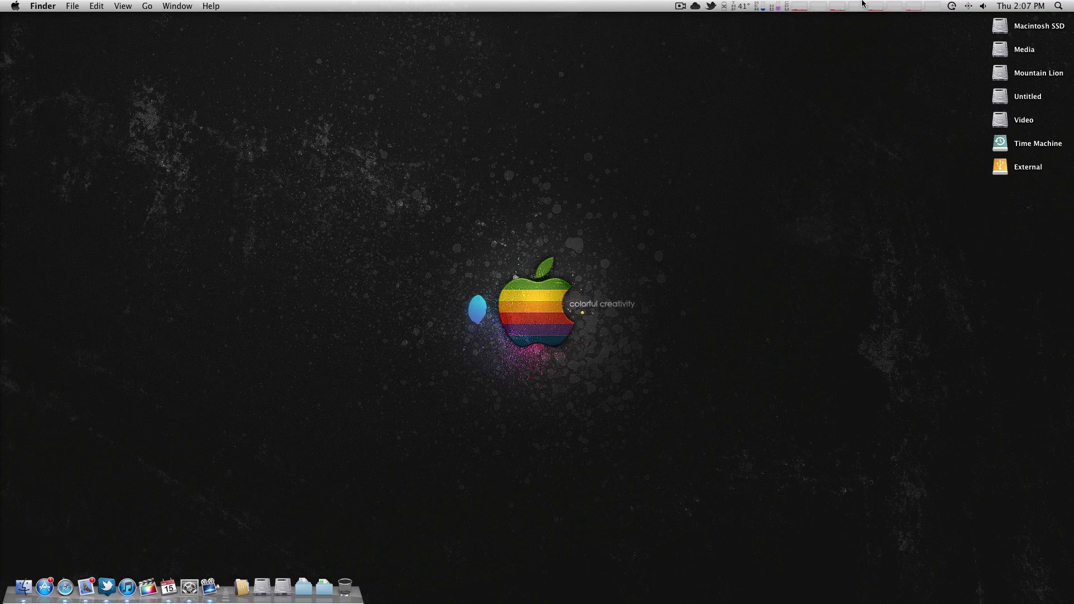
pyautogui.click(863, 4)
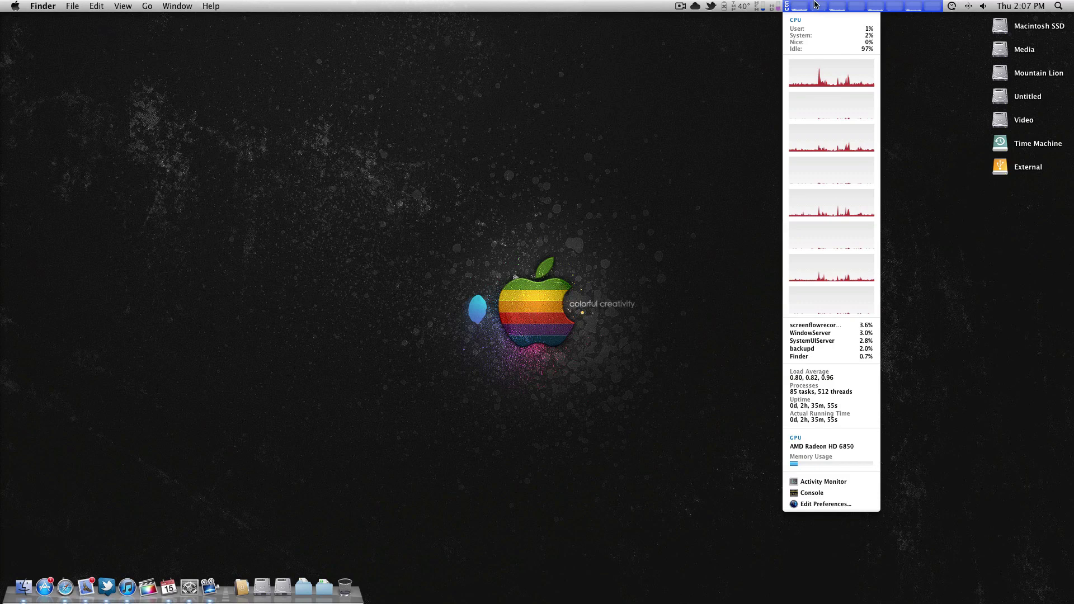
pyautogui.click(863, 4)
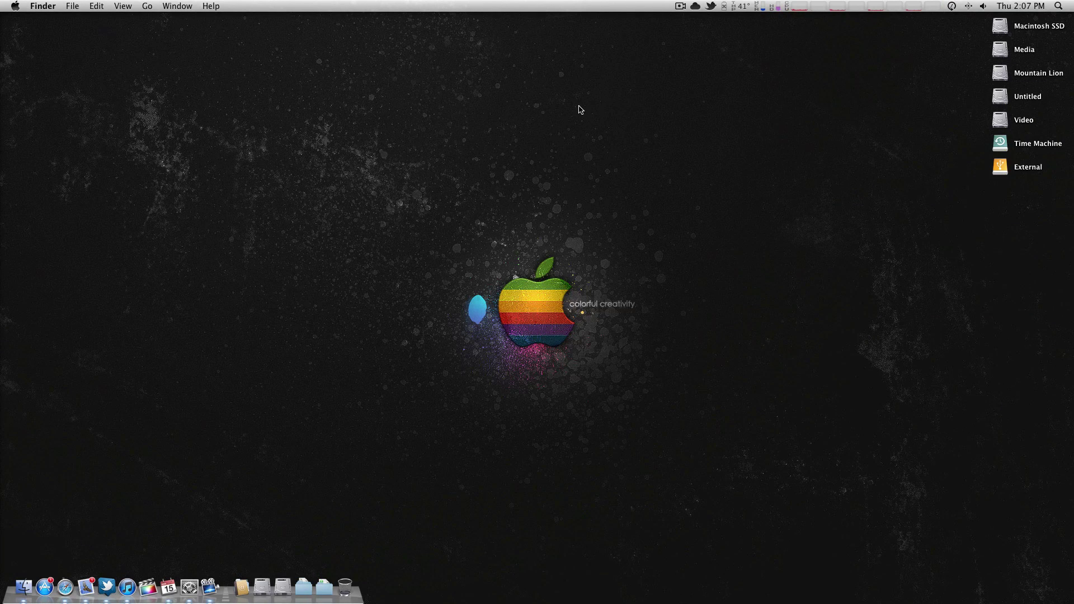
pyautogui.click(241, 586)
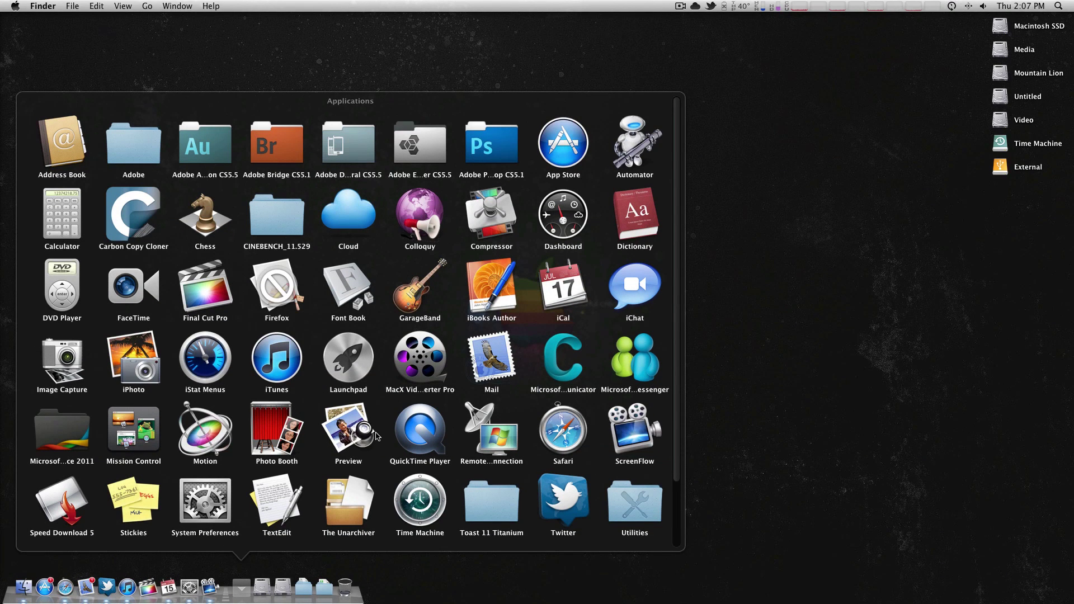
# - Launch iStat Menus 3 preferences on General and move the window toward the screen centre
pyautogui.click(206, 361)
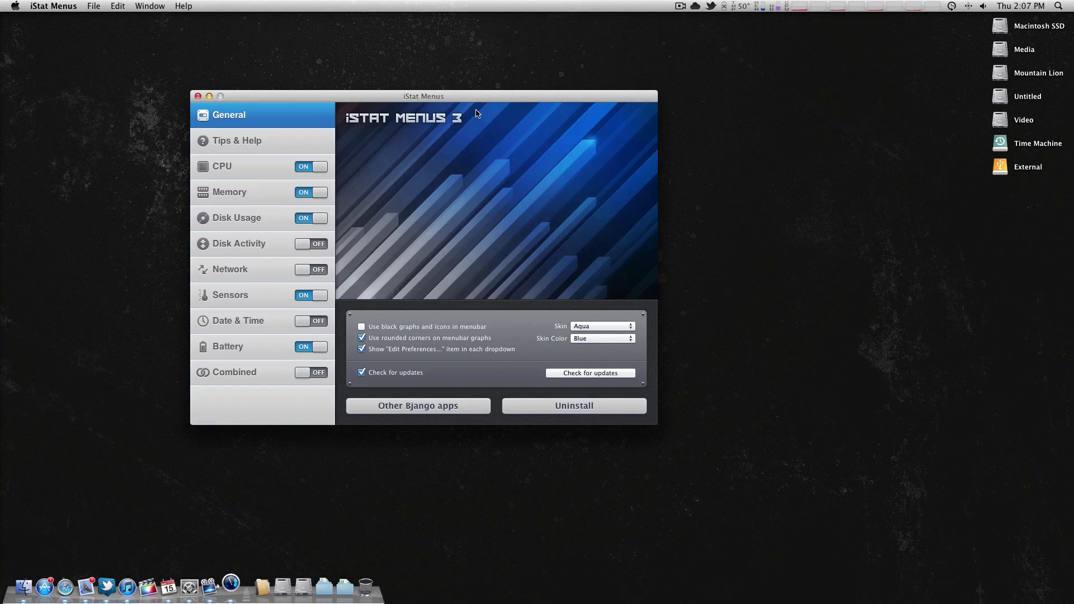
pyautogui.moveTo(437, 97); pyautogui.dragTo(500, 98)
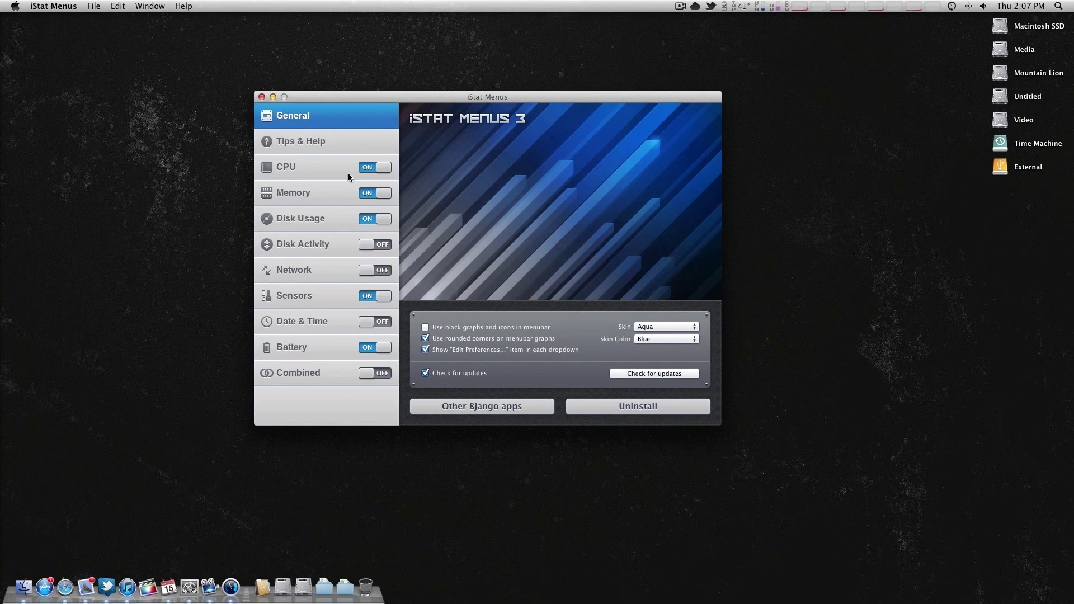
pyautogui.click(332, 174)
pyautogui.click(338, 126)
pyautogui.moveTo(509, 116); pyautogui.dragTo(538, 125)
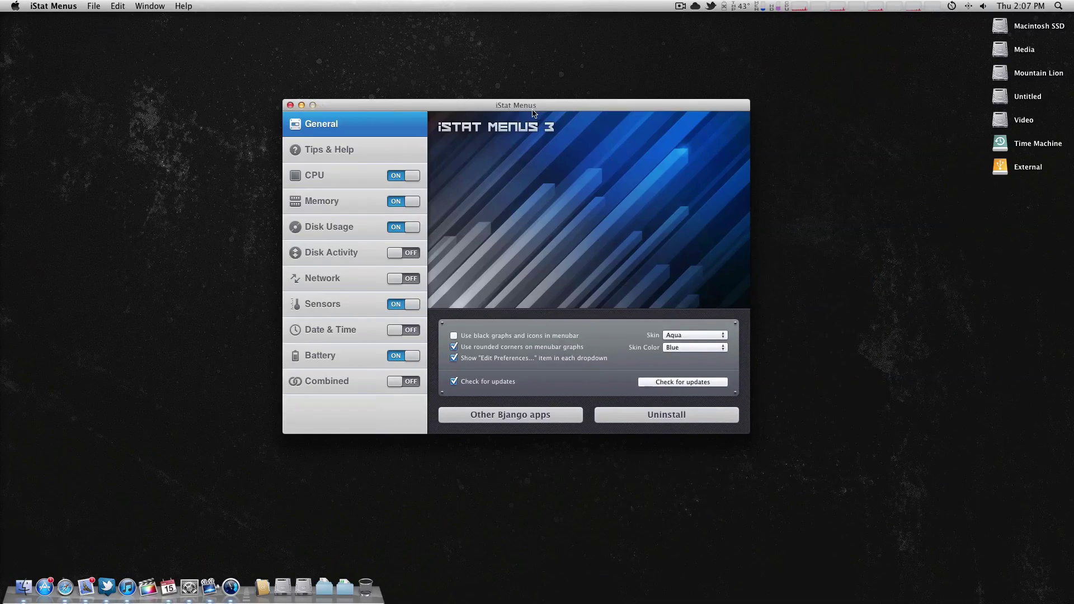
pyautogui.click(799, 4)
pyautogui.click(800, 4)
# - Switch the Network monitor on and preview its upload/download speed readout in the menu bar
pyautogui.click(327, 276)
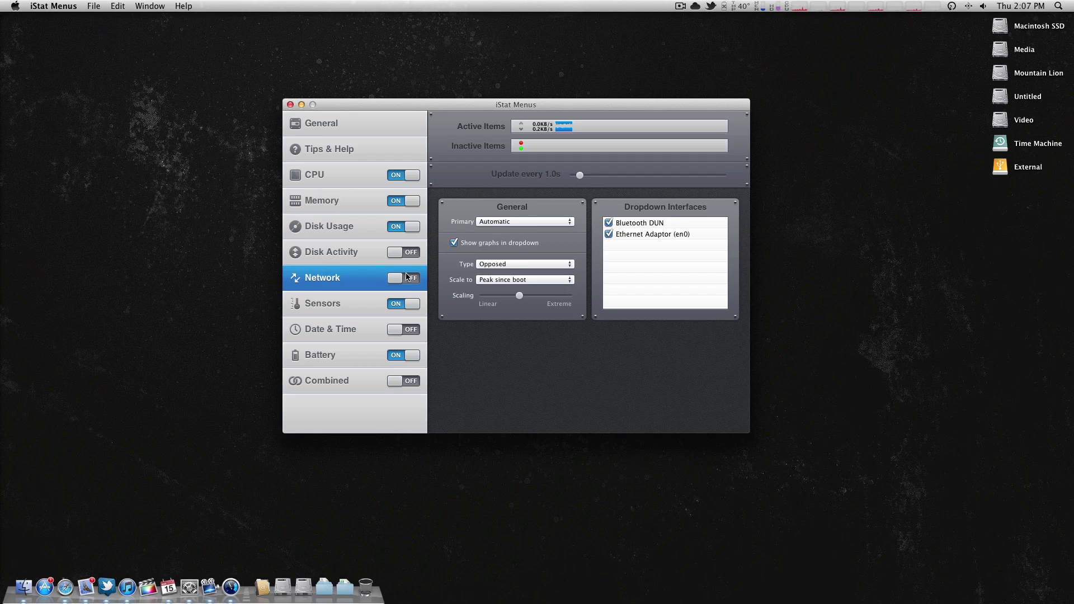
pyautogui.click(396, 280)
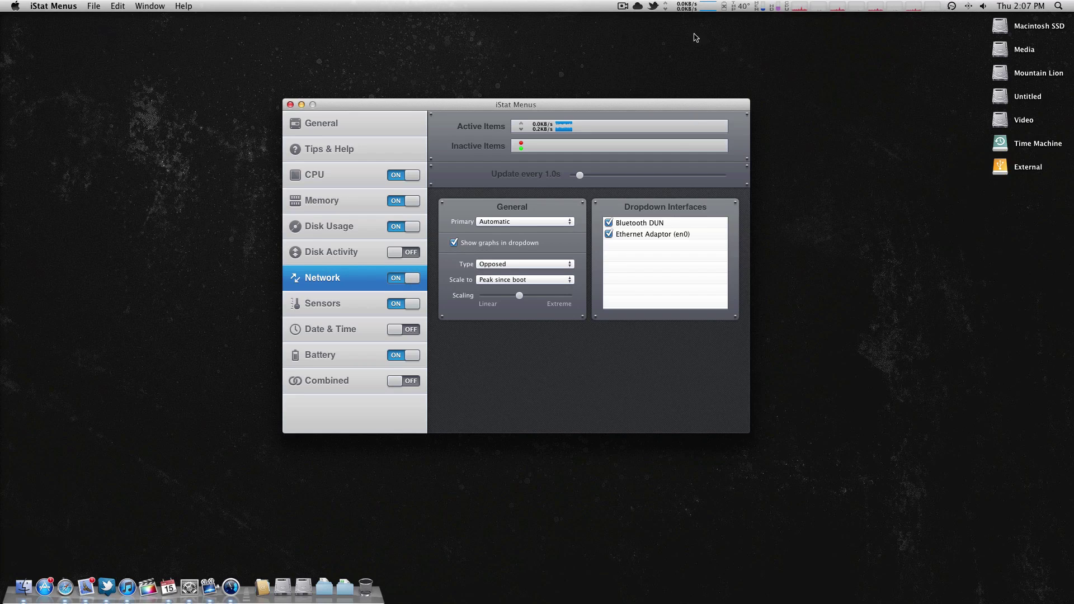
pyautogui.click(686, 5)
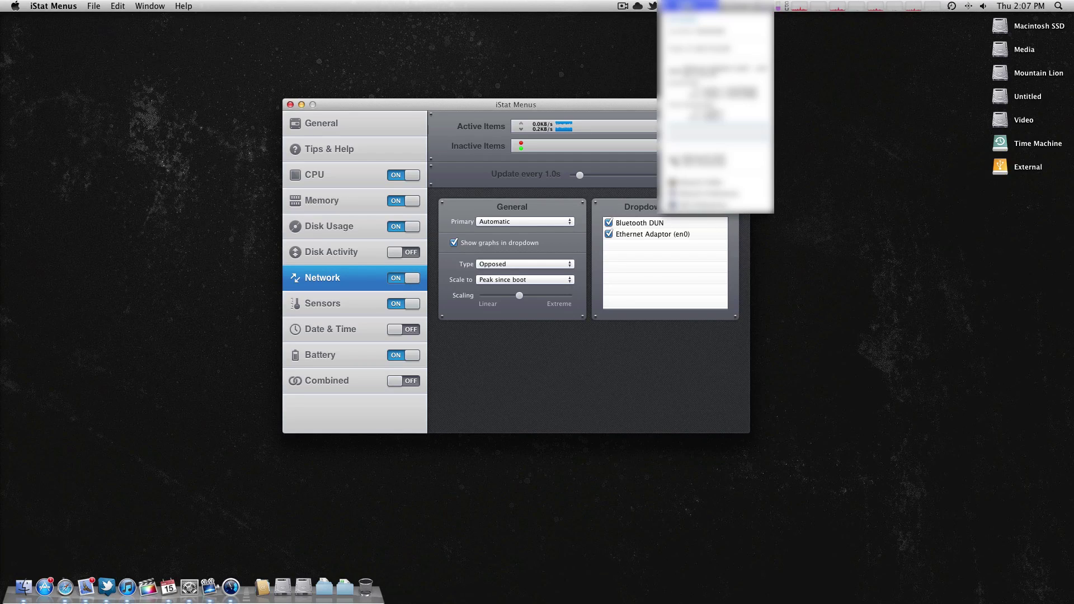
pyautogui.click(685, 6)
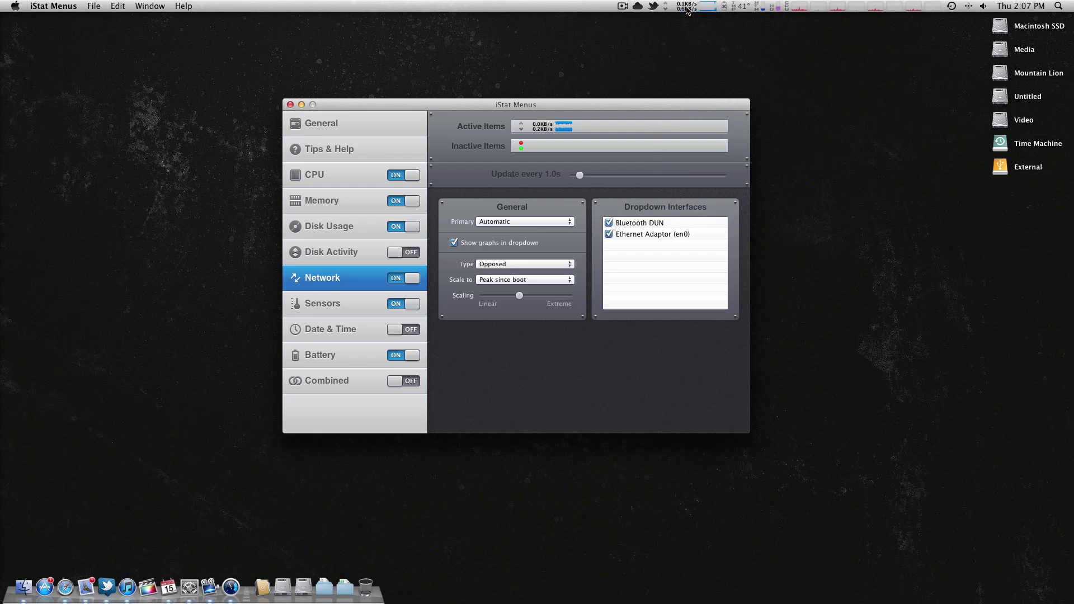
pyautogui.click(685, 6)
pyautogui.click(685, 6)
pyautogui.moveTo(635, 106); pyautogui.dragTo(675, 95)
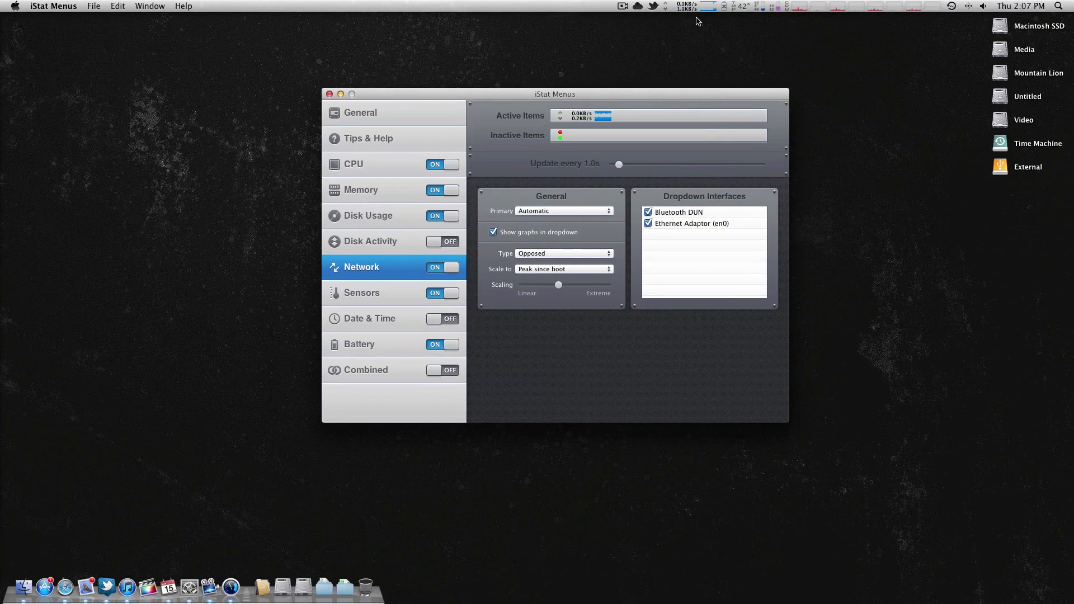
pyautogui.click(688, 6)
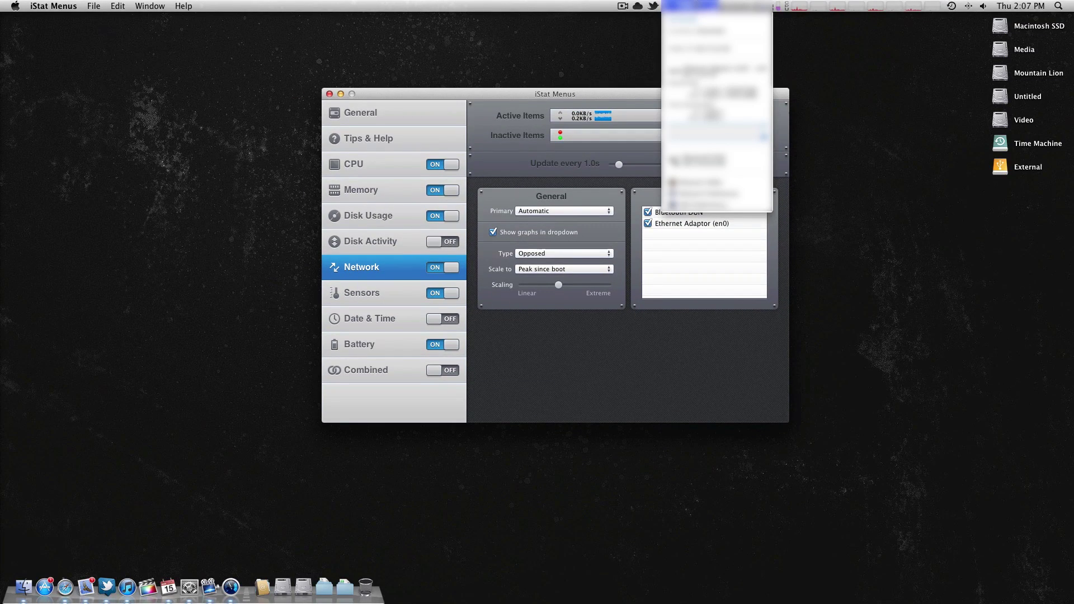
pyautogui.click(308, 180)
pyautogui.click(364, 163)
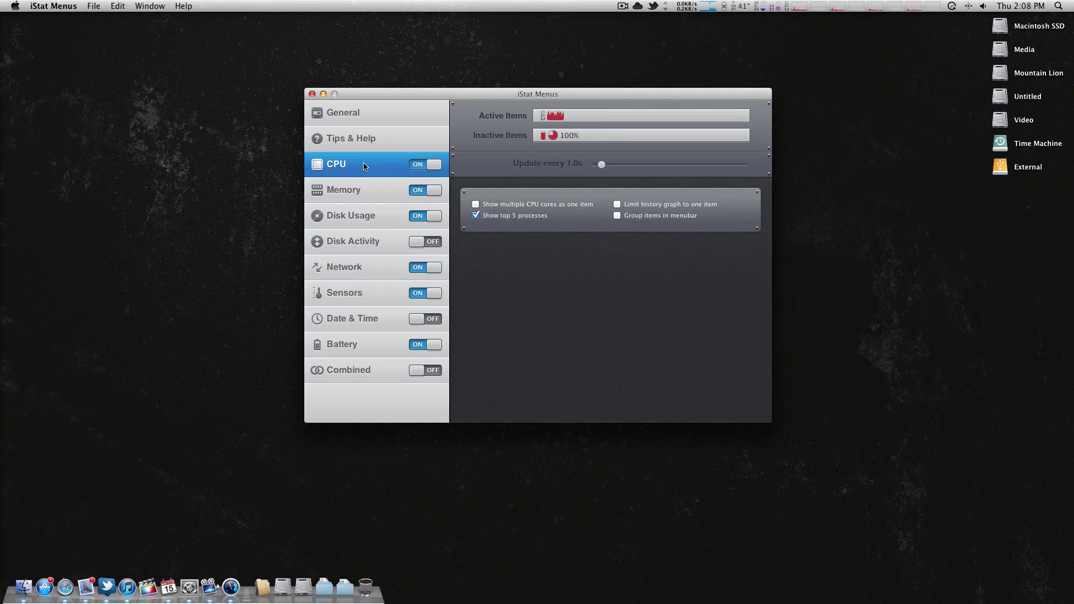
pyautogui.click(370, 190)
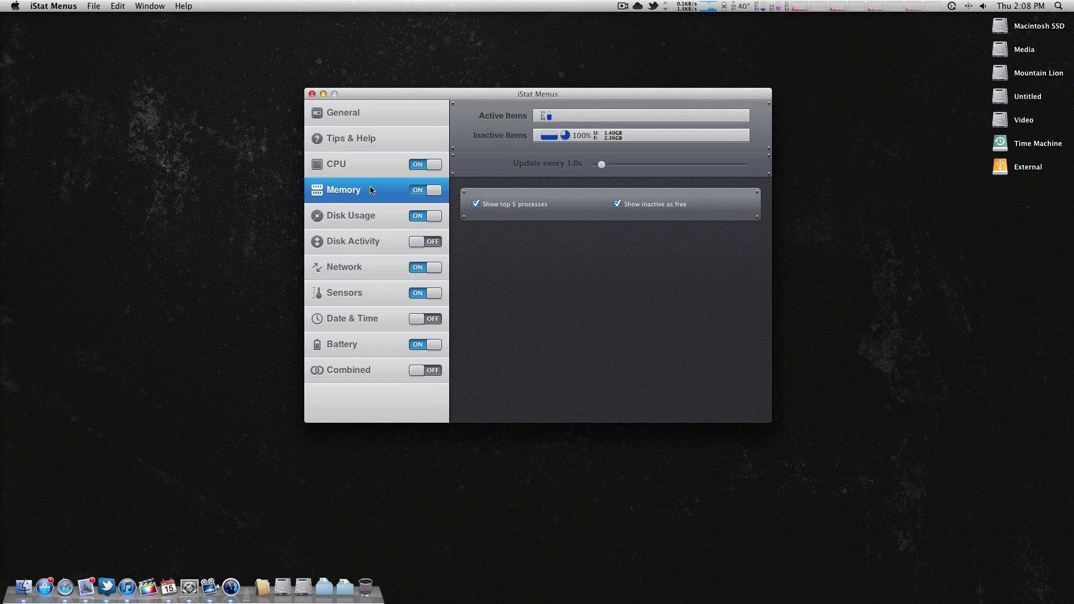
pyautogui.click(382, 215)
pyautogui.click(381, 237)
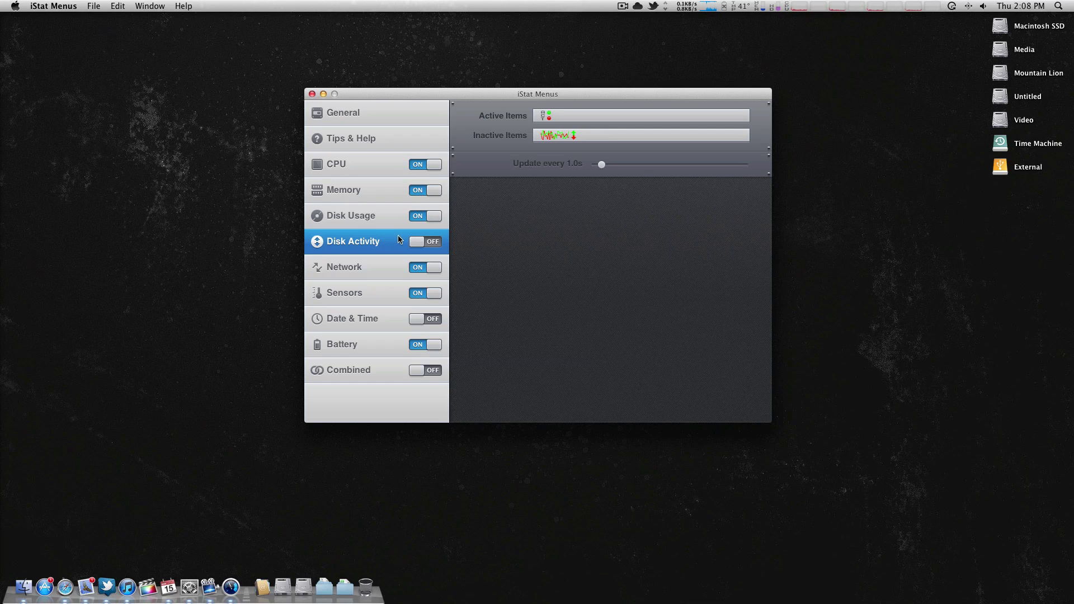
pyautogui.click(376, 264)
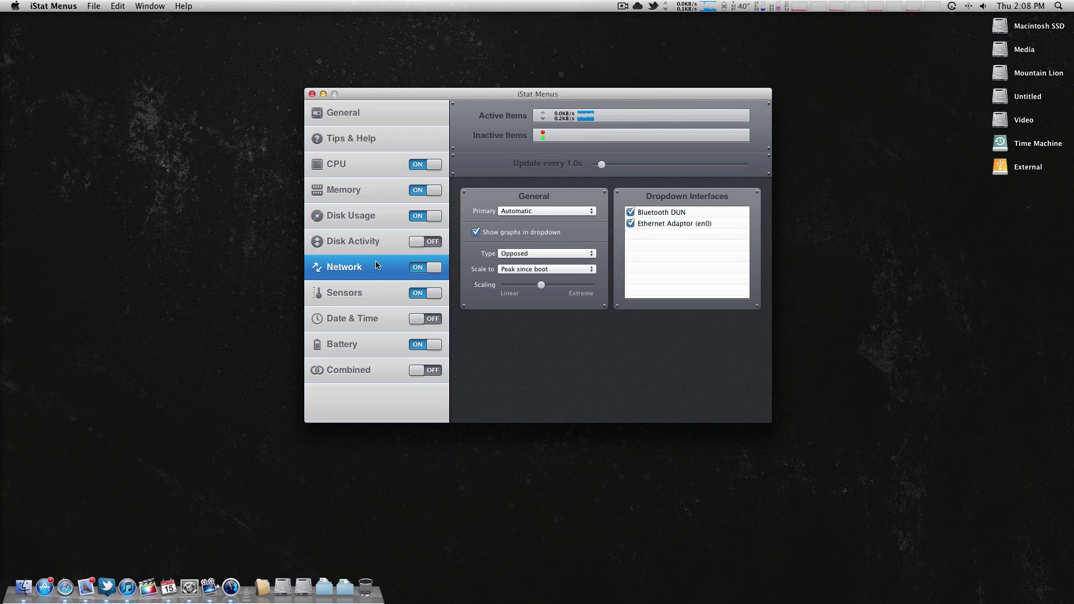
pyautogui.click(354, 293)
# - Return to Sensors settings and review temperature, fan and voltage readings, with CPU A near 41°
pyautogui.click(362, 321)
pyautogui.click(375, 288)
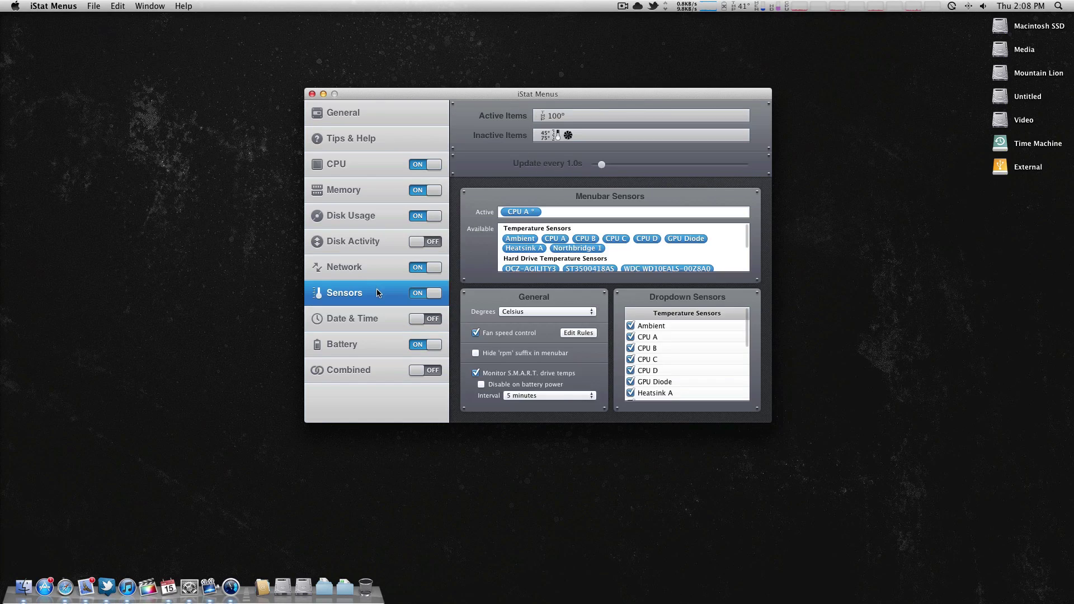
pyautogui.click(740, 7)
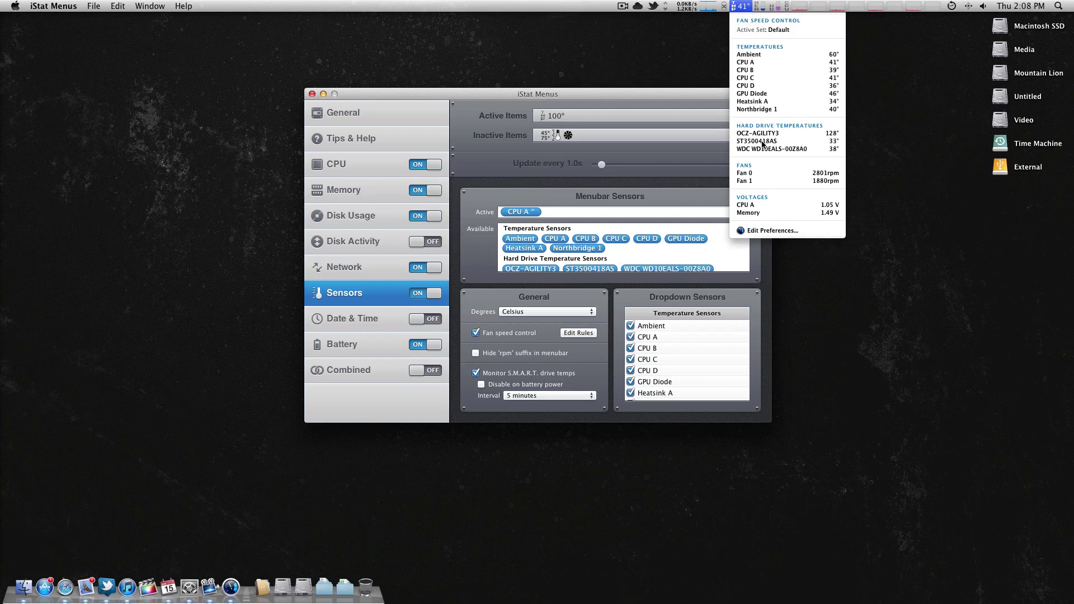
pyautogui.click(745, 6)
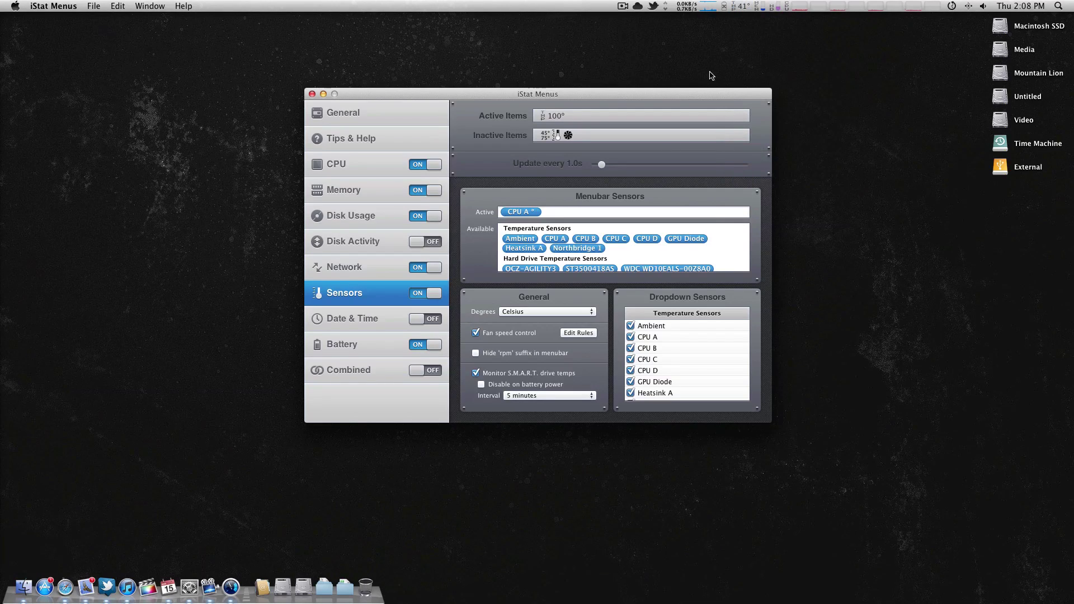
# - Try the menu-bar clock options, then switch the Date & Time monitor off
pyautogui.click(375, 319)
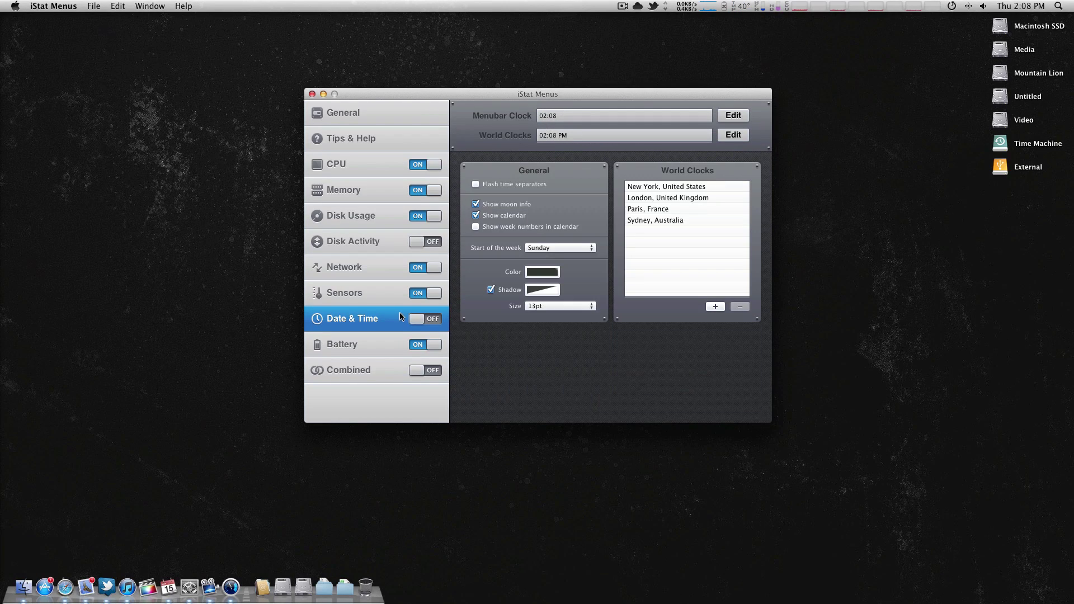
pyautogui.click(414, 320)
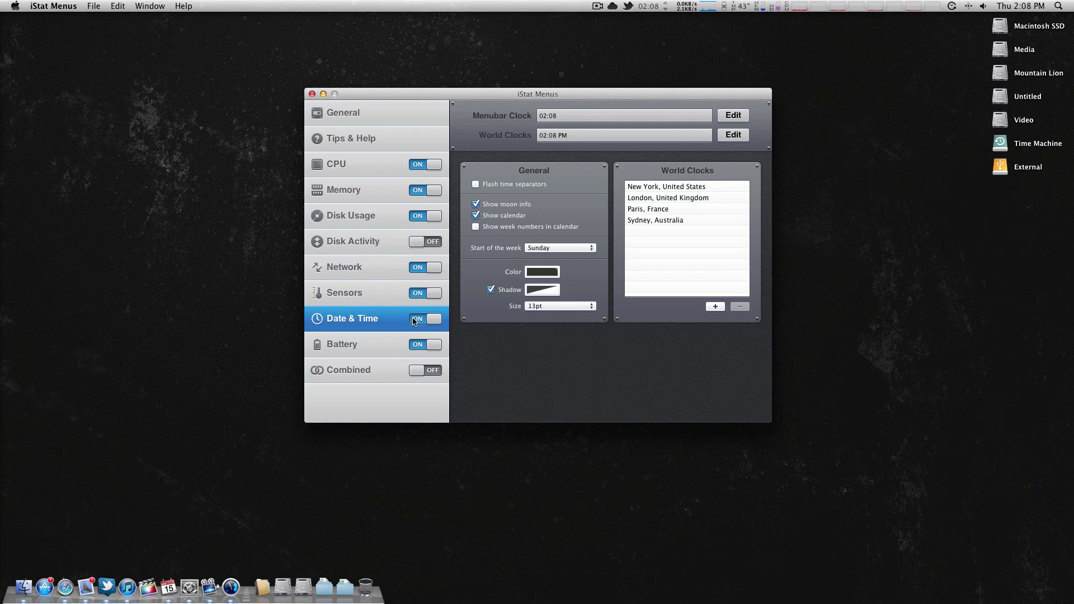
pyautogui.click(1018, 6)
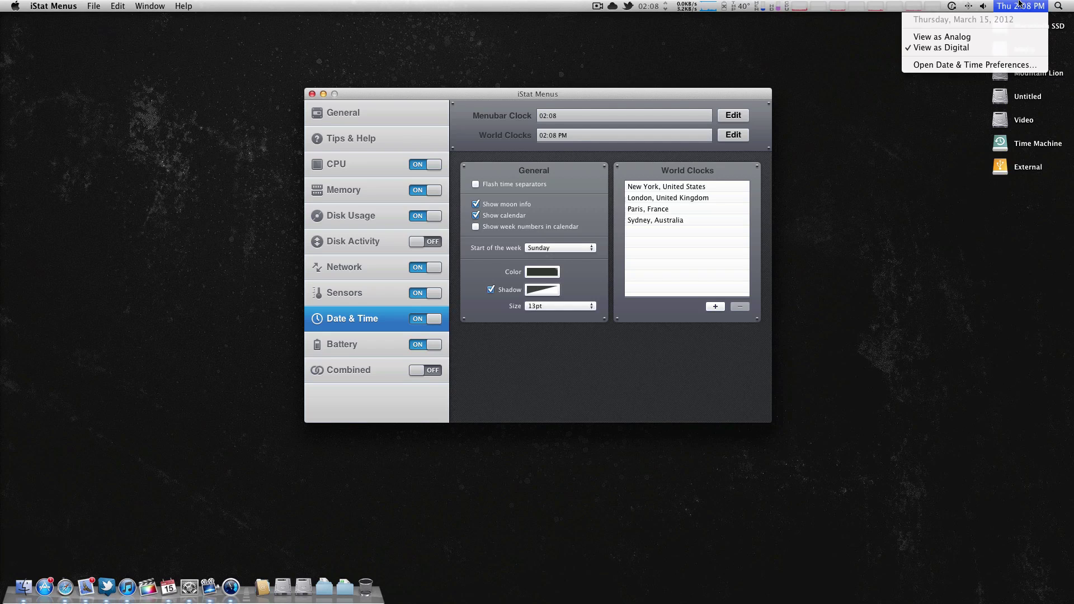
pyautogui.click(460, 317)
pyautogui.click(415, 319)
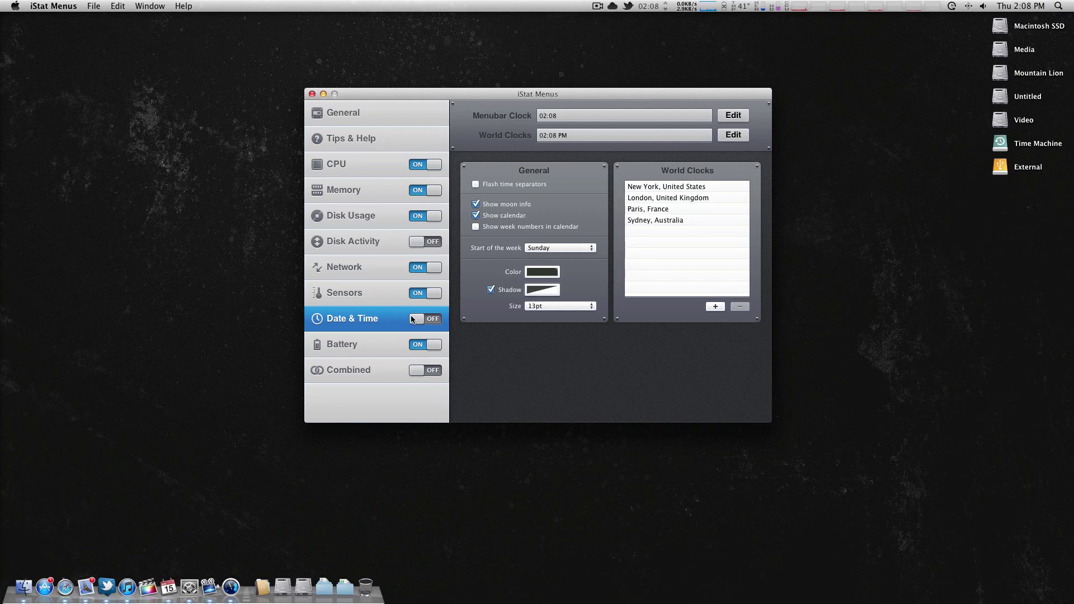
pyautogui.click(361, 338)
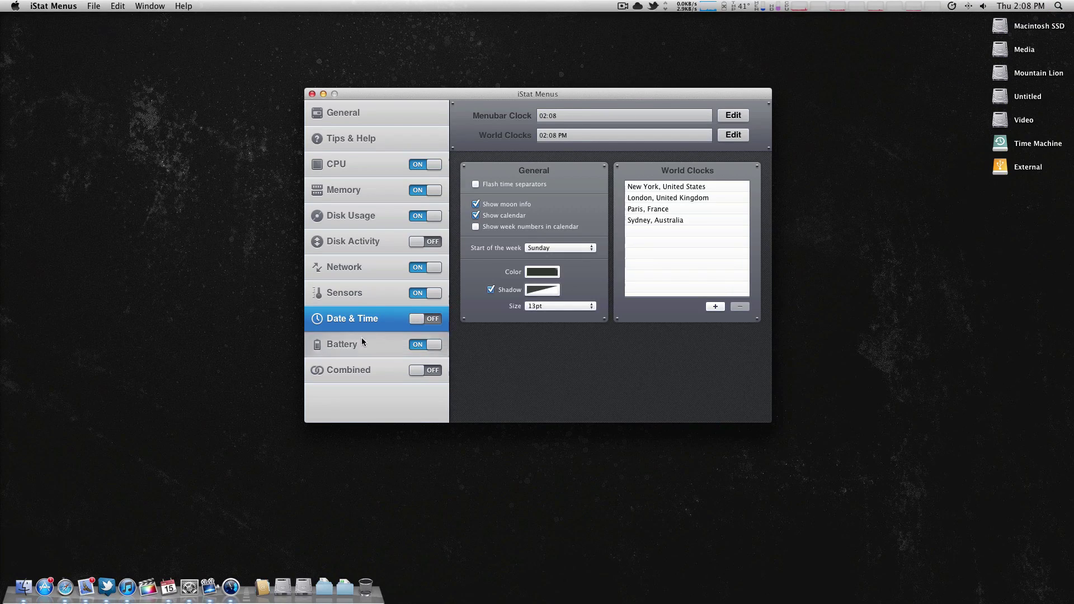
# - Check connected devices' battery levels, shift the window slightly left, and return to CPU settings
pyautogui.click(723, 5)
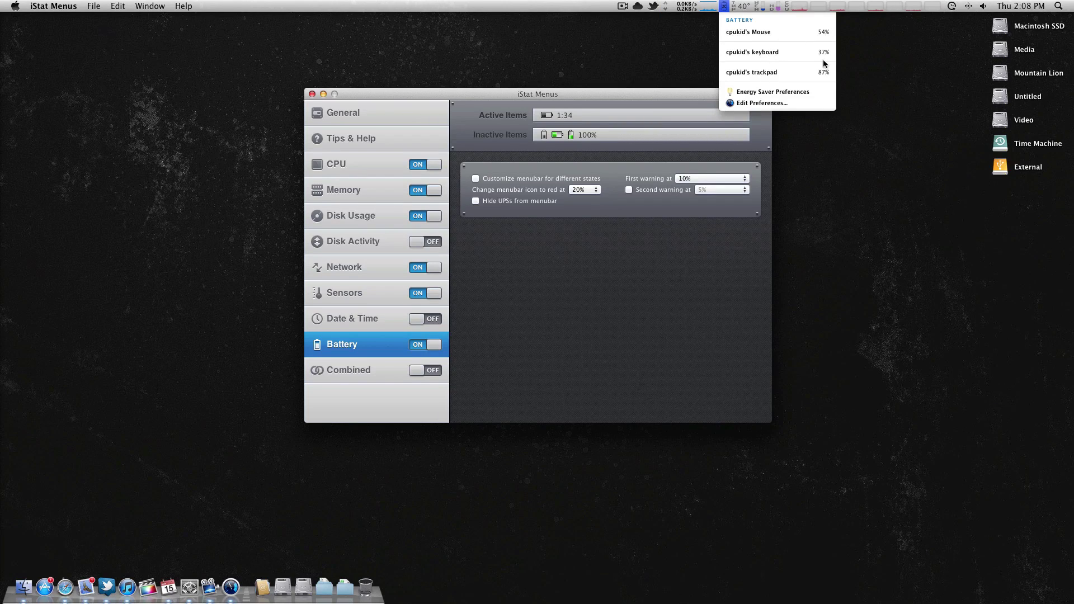
pyautogui.click(596, 76)
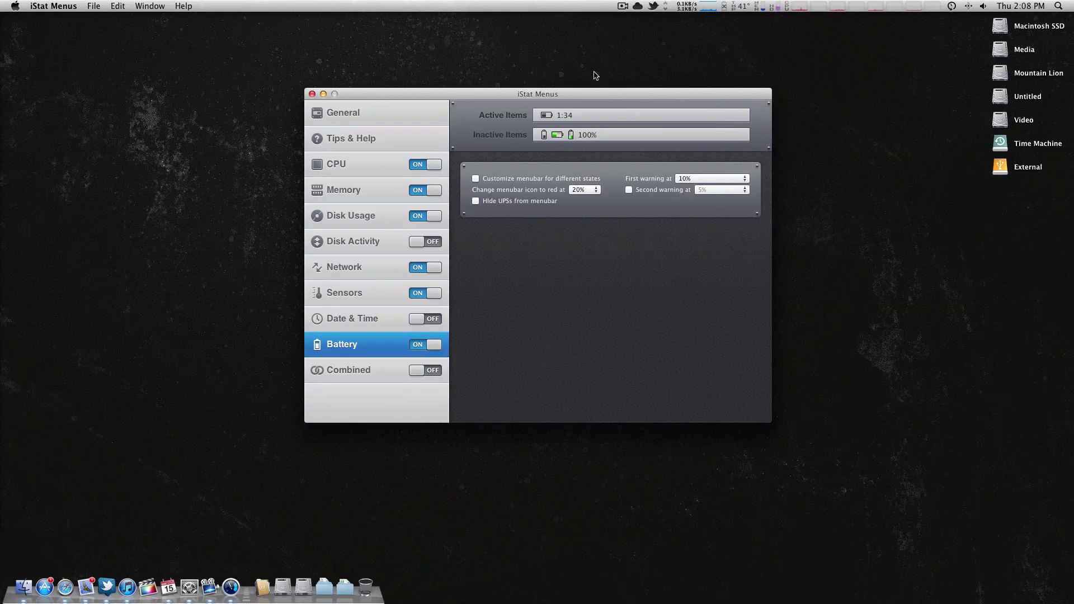
pyautogui.moveTo(589, 98); pyautogui.dragTo(566, 97)
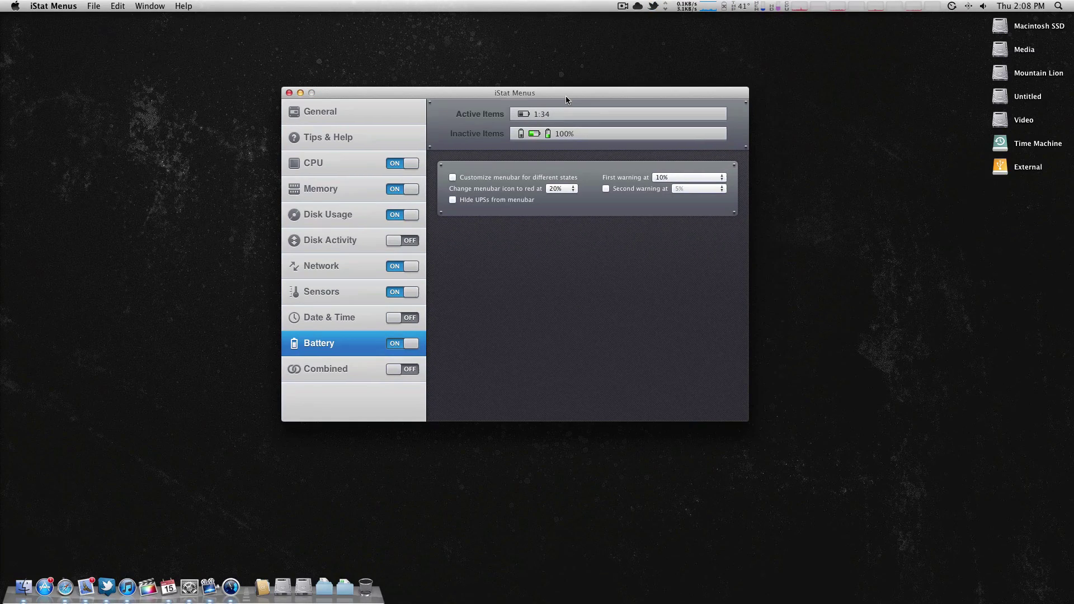
pyautogui.click(361, 163)
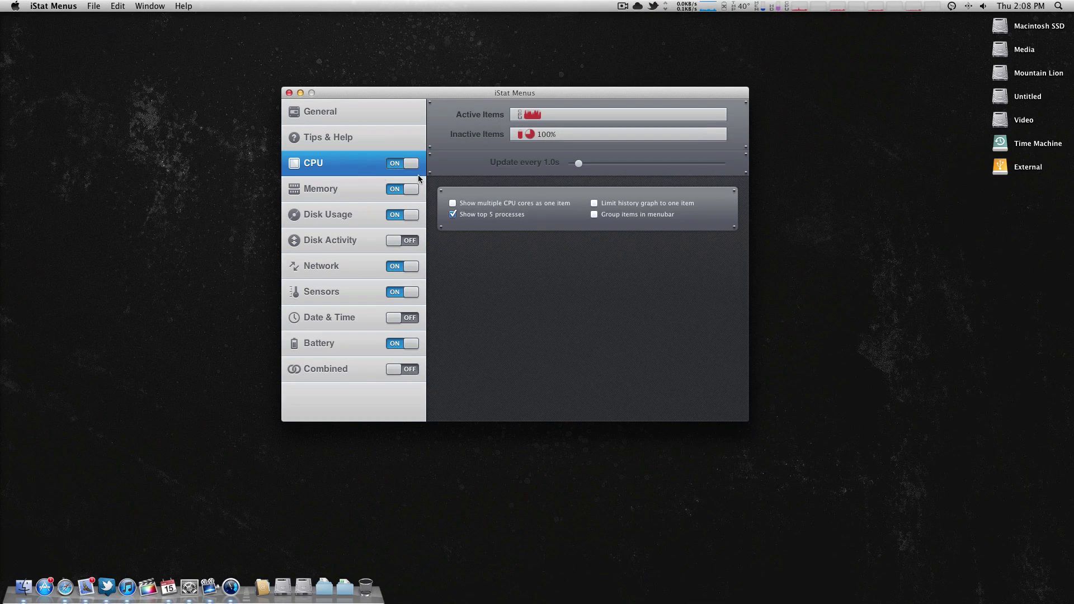
# - Set the CPU update interval to 10.0s and check the CPU menu's refresh
pyautogui.click(826, 5)
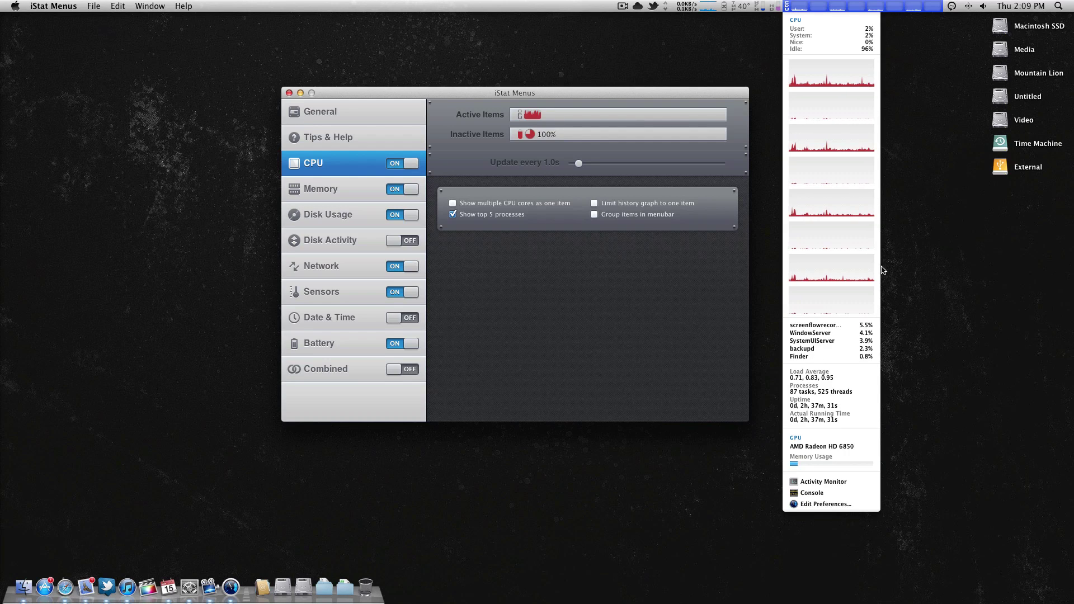
pyautogui.click(850, 5)
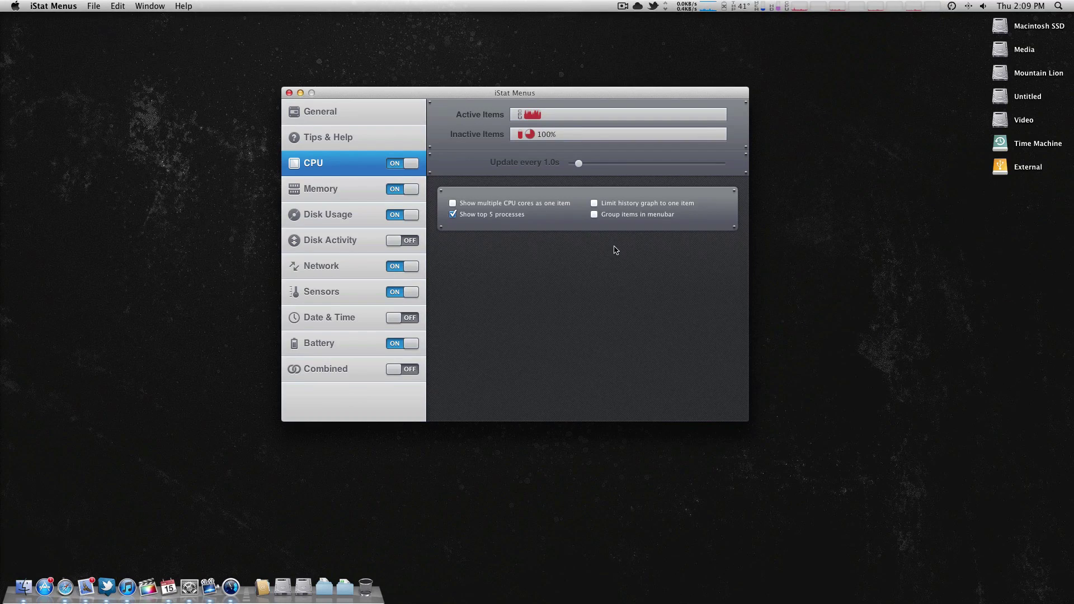
pyautogui.moveTo(579, 166); pyautogui.dragTo(747, 166)
pyautogui.click(792, 4)
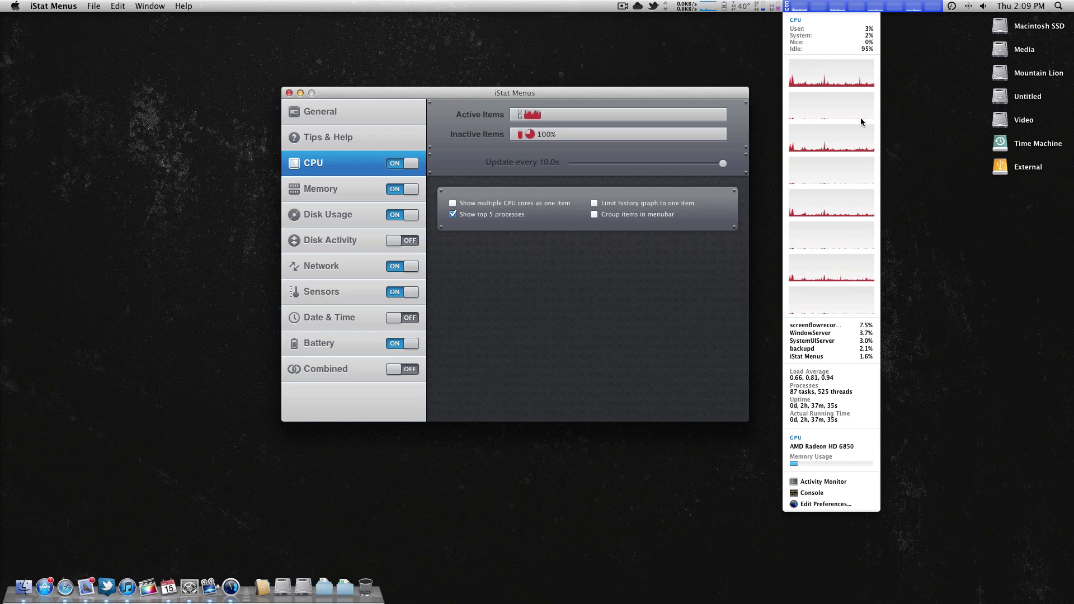
pyautogui.click(850, 5)
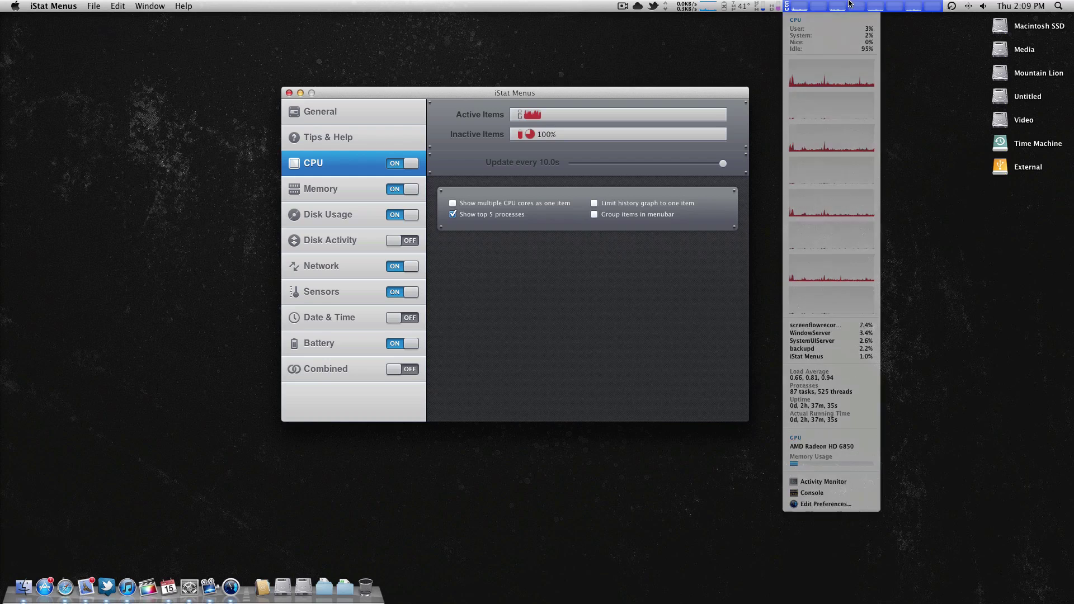
# - Drop the update interval to 0.5s, then settle it back at about 1.0s
pyautogui.click(582, 163)
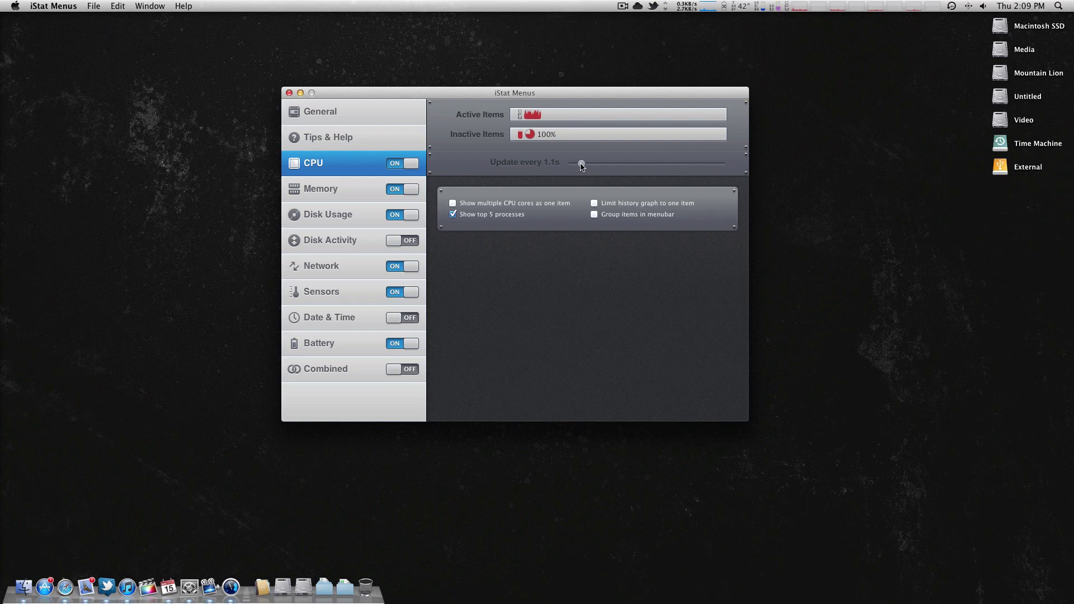
pyautogui.moveTo(581, 166); pyautogui.dragTo(560, 163)
pyautogui.click(864, 5)
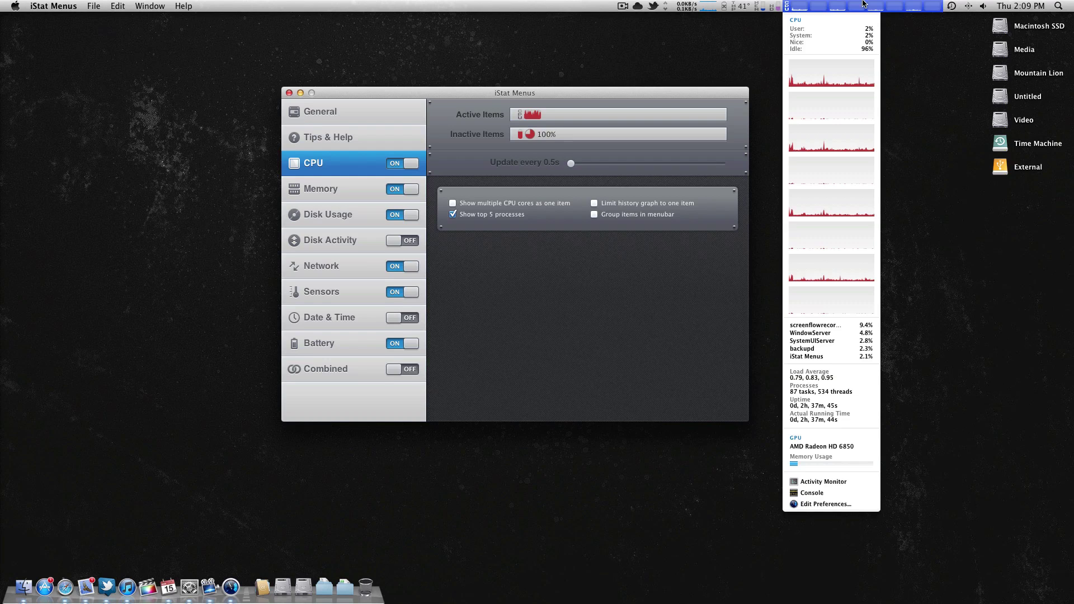
pyautogui.click(703, 65)
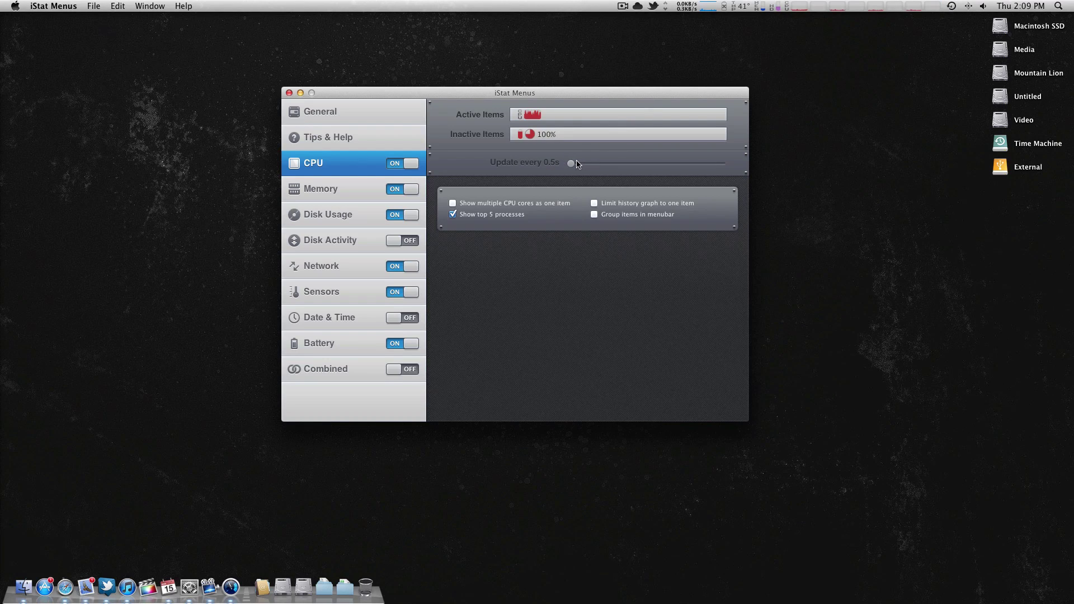
pyautogui.moveTo(577, 163); pyautogui.dragTo(583, 163)
pyautogui.click(800, 8)
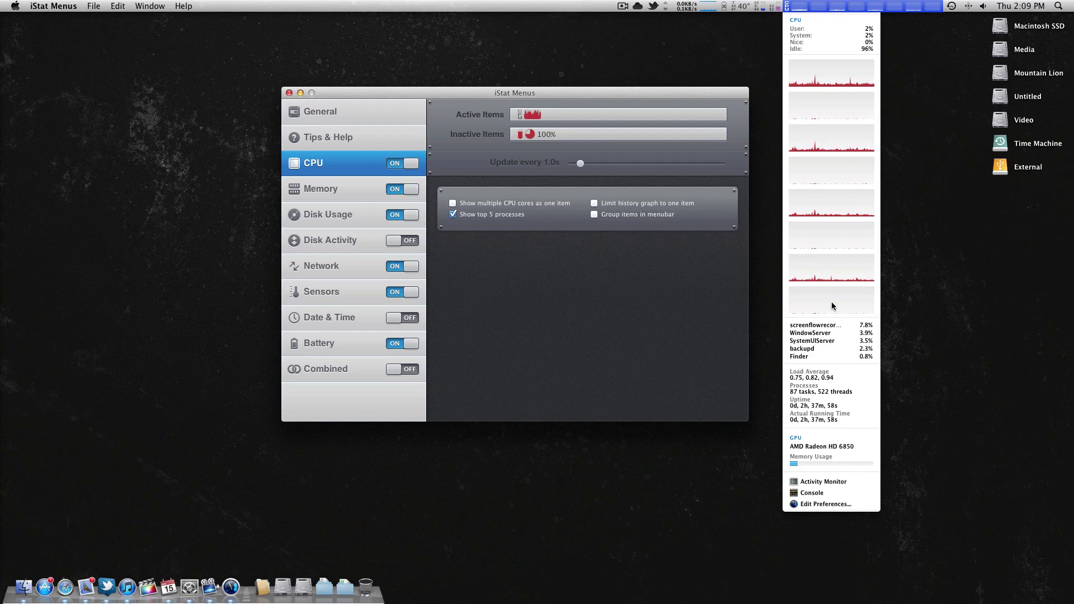
pyautogui.click(818, 3)
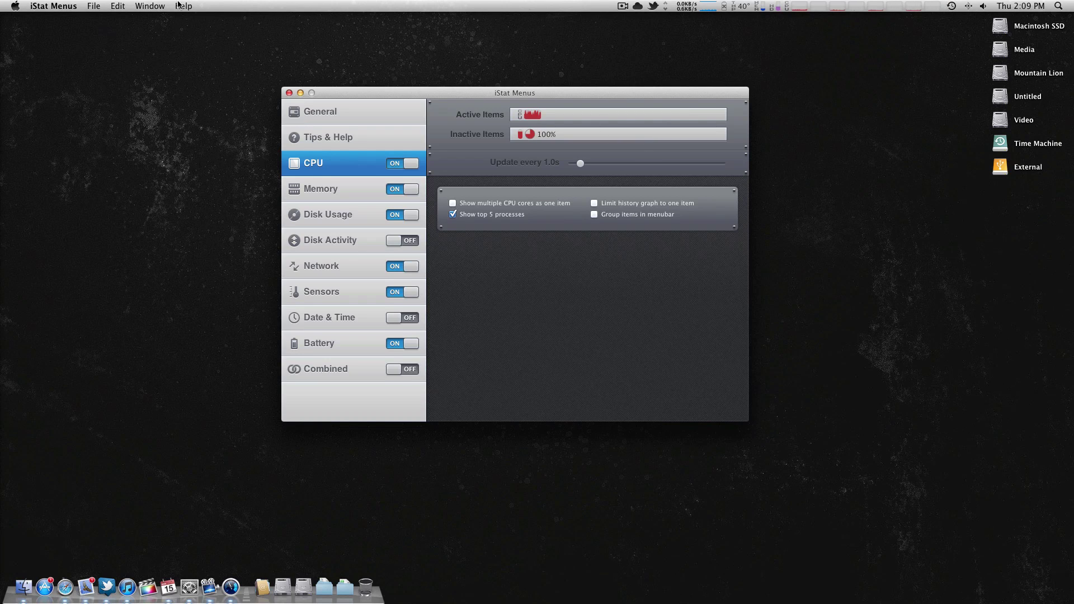
# - Enable 'Show multiple CPU cores as one item' and inspect the CPU and disk usage menus
pyautogui.click(466, 205)
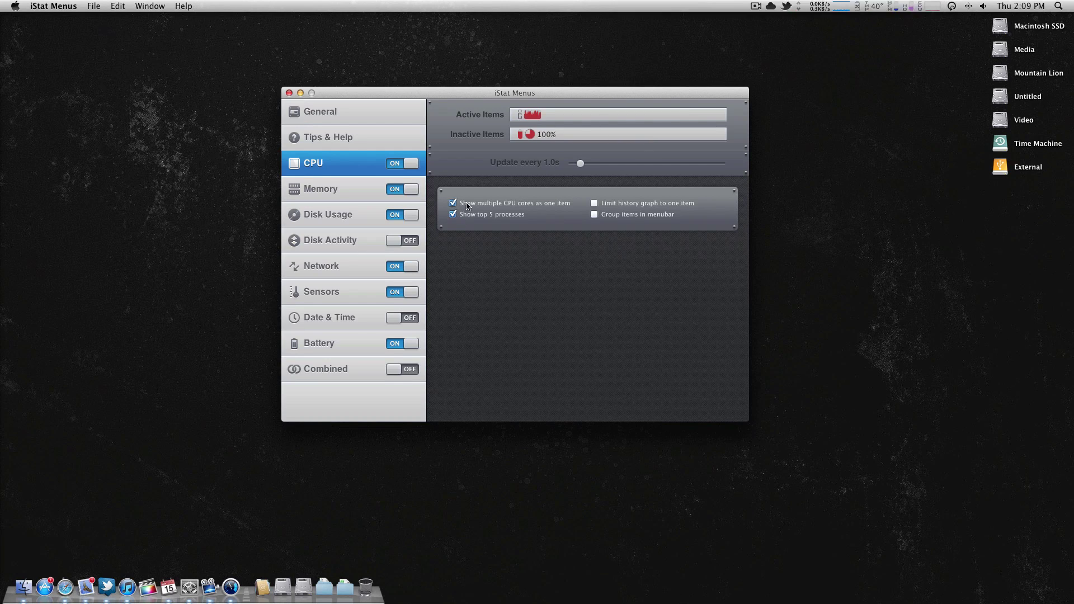
pyautogui.click(932, 7)
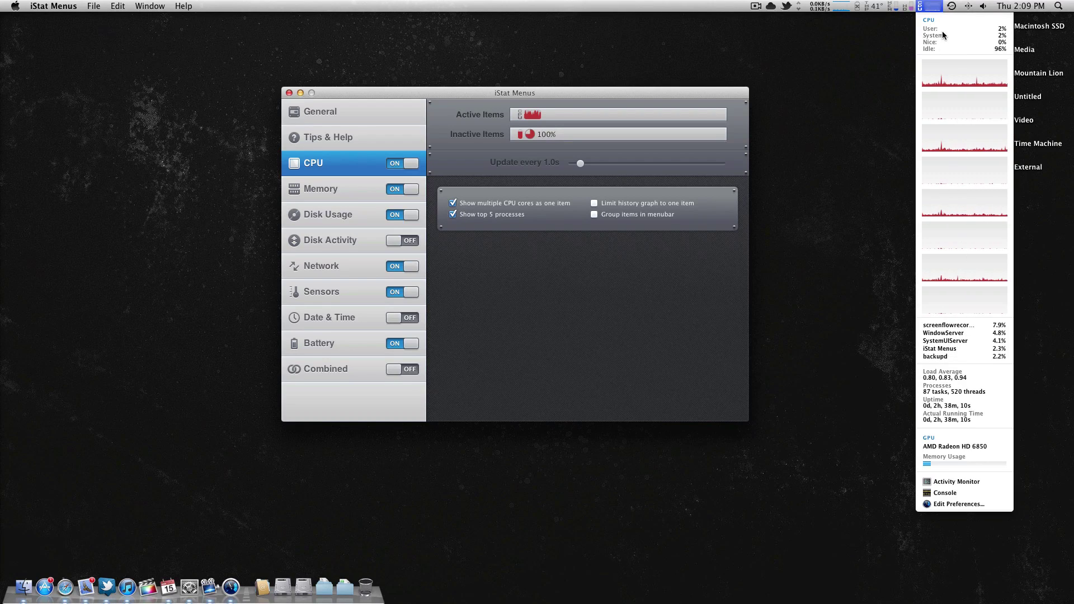
pyautogui.click(916, 8)
pyautogui.click(913, 7)
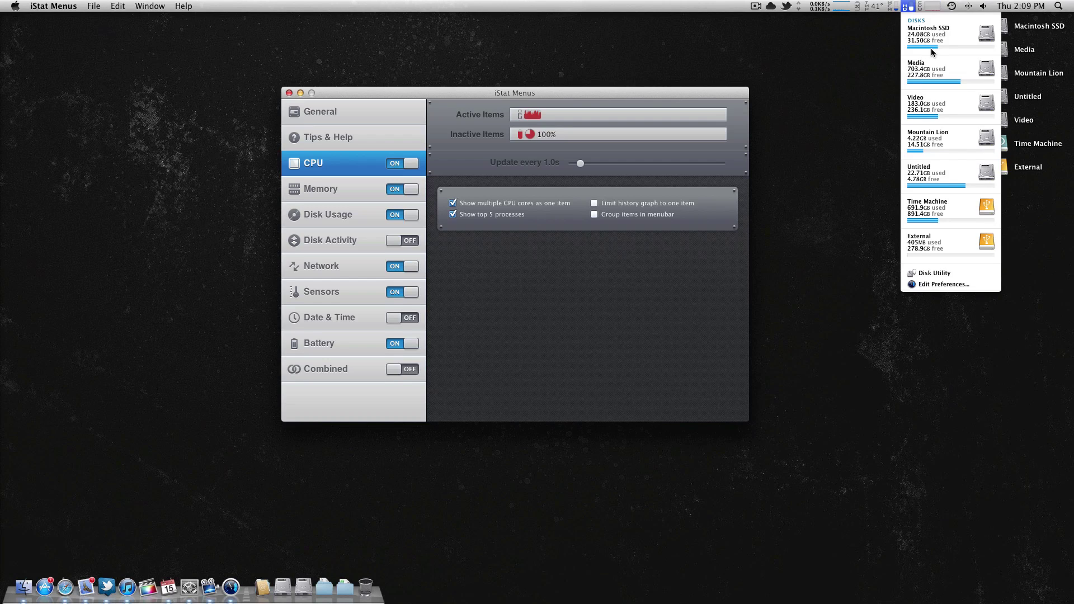
pyautogui.moveTo(896, 3)
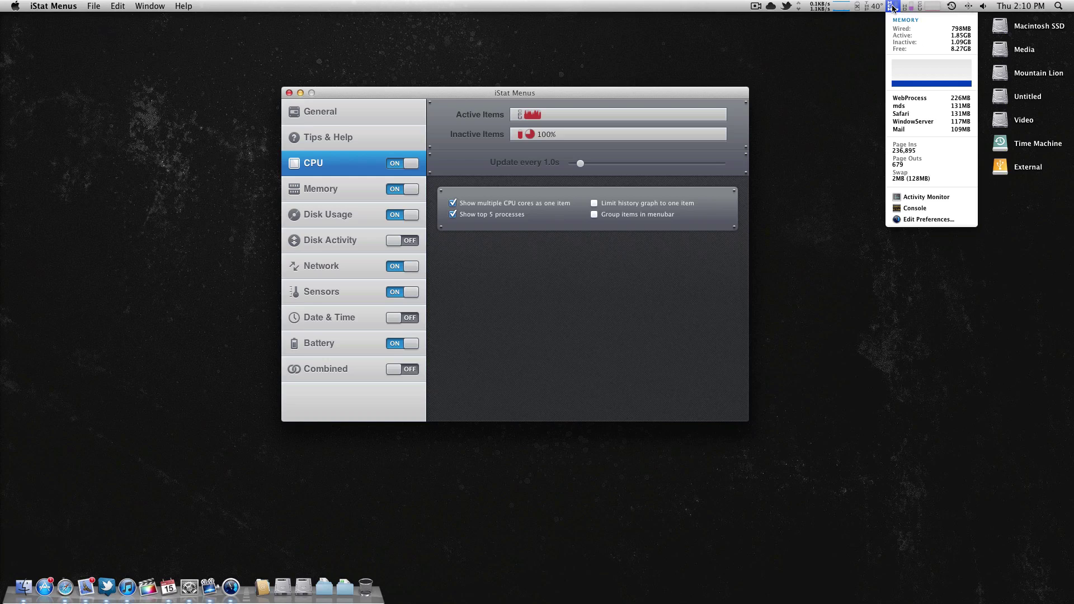
pyautogui.click(932, 5)
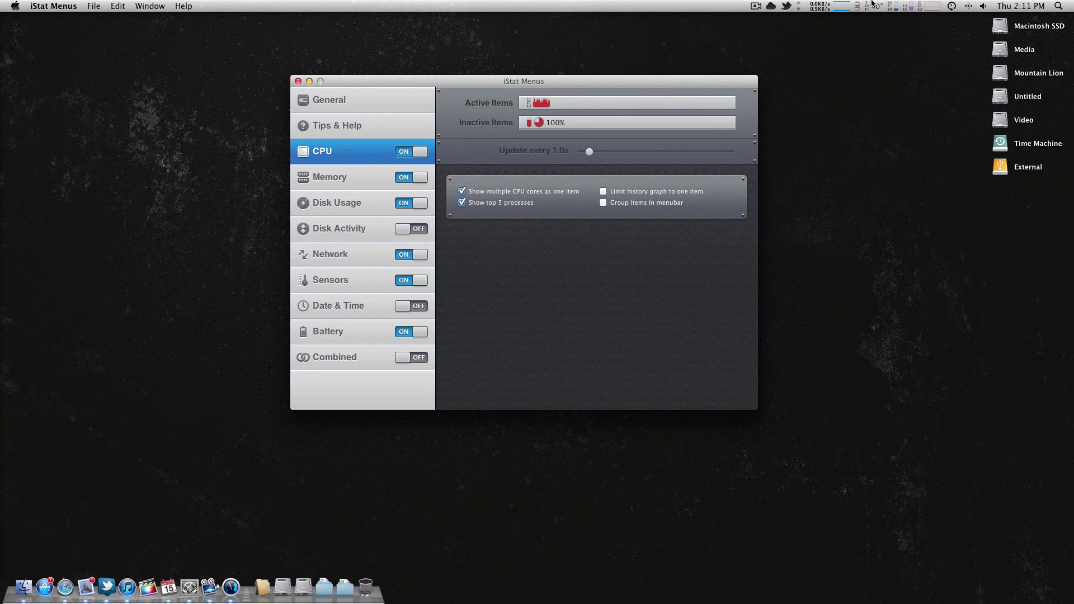
# - Uncheck 'Show multiple CPU cores as one item' and browse the CPU and disk usage menus
pyautogui.click(949, 6)
pyautogui.click(849, 47)
pyautogui.click(462, 192)
pyautogui.click(814, 4)
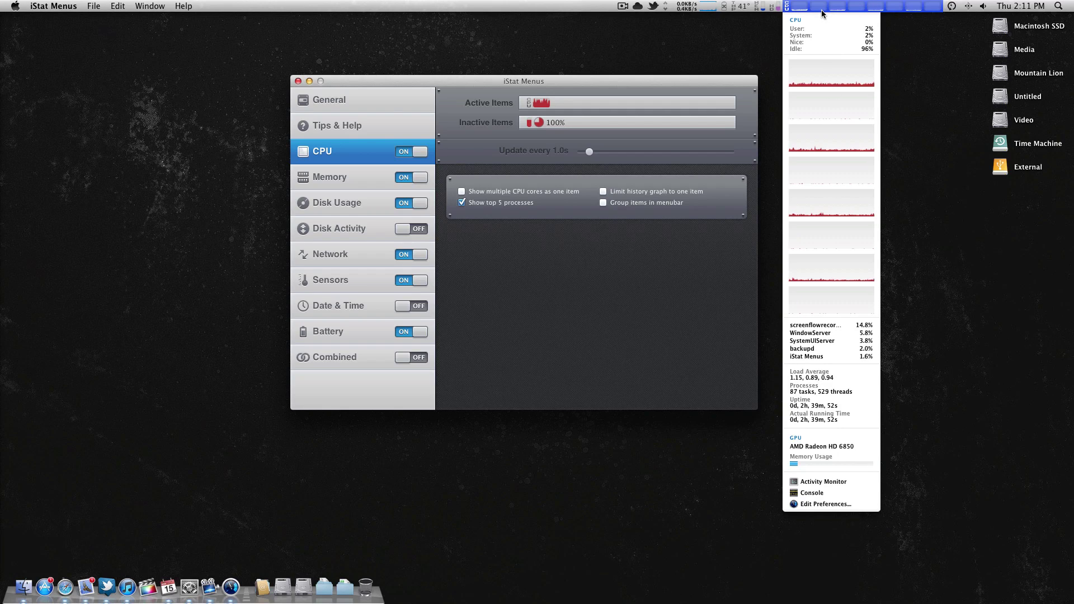
pyautogui.click(773, 7)
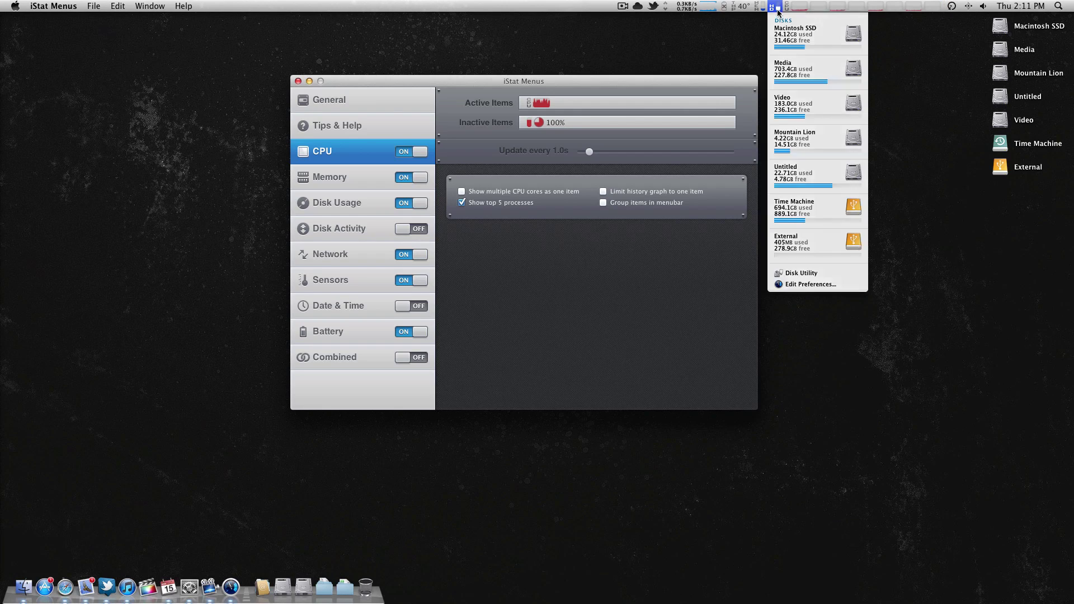
pyautogui.click(778, 11)
# - Bring up the width, opacity and colour options for the CPU graph in Active Items
pyautogui.click(766, 10)
pyautogui.click(767, 10)
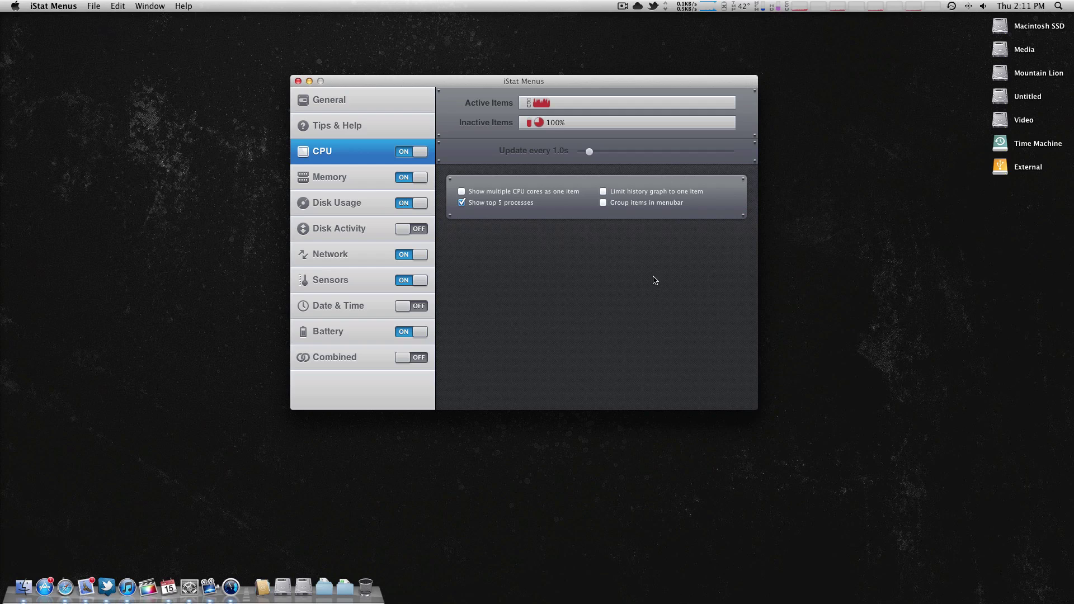
pyautogui.click(542, 106)
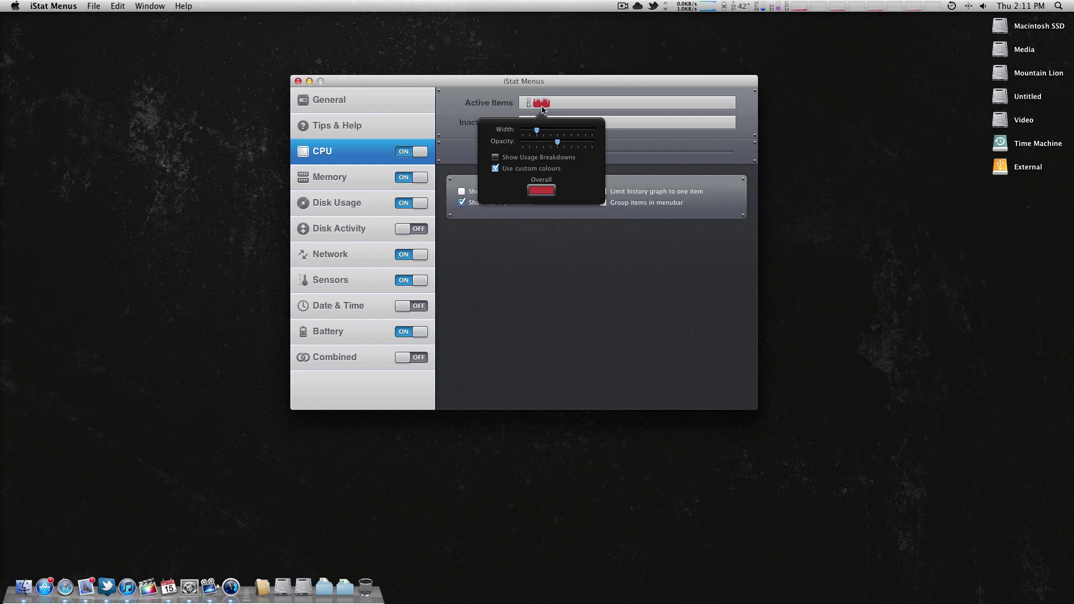
# - Set the CPU graph's overall colour to red in the colour picker
pyautogui.click(541, 191)
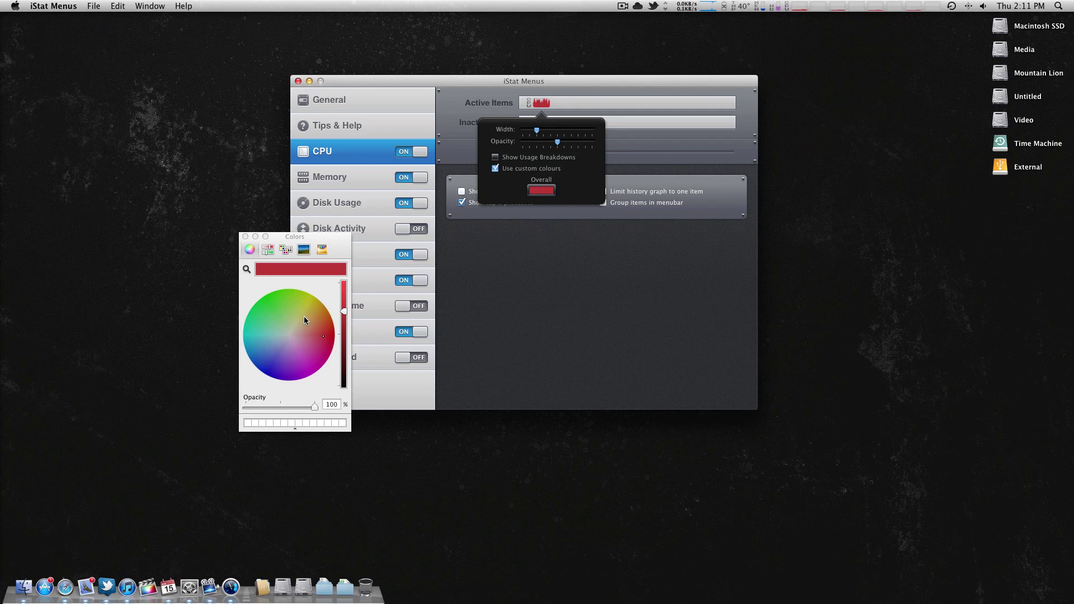
pyautogui.click(330, 335)
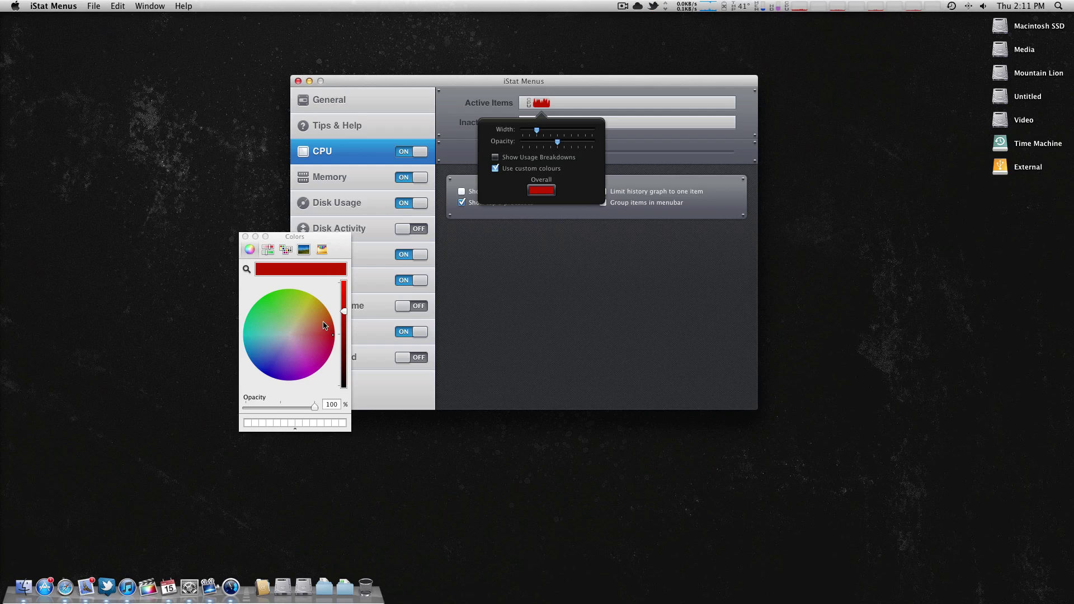
pyautogui.click(278, 300)
pyautogui.moveTo(281, 321); pyautogui.dragTo(291, 332)
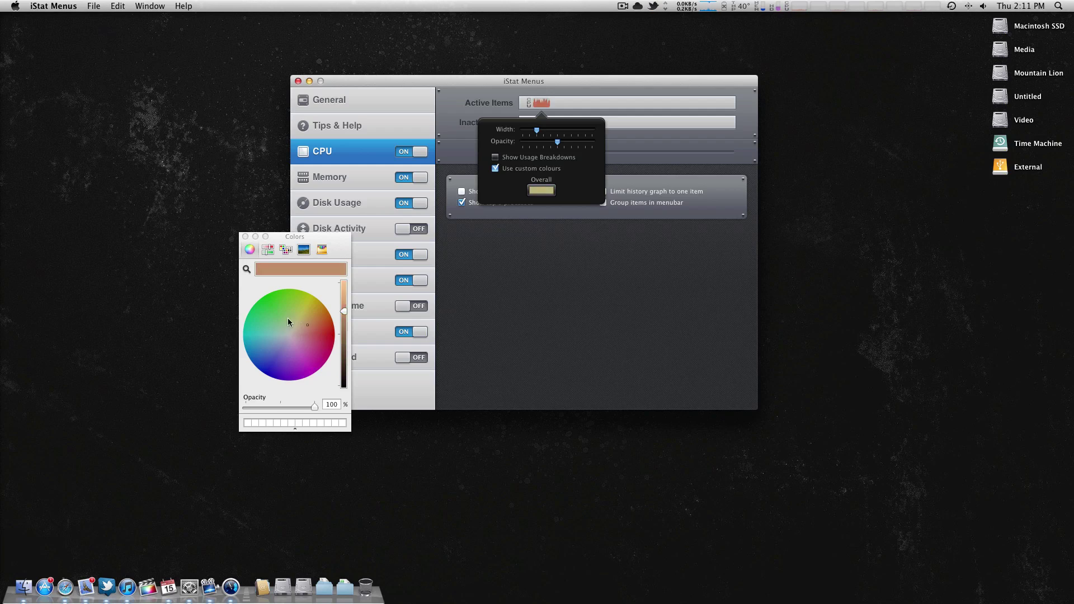
pyautogui.moveTo(346, 313); pyautogui.dragTo(351, 422)
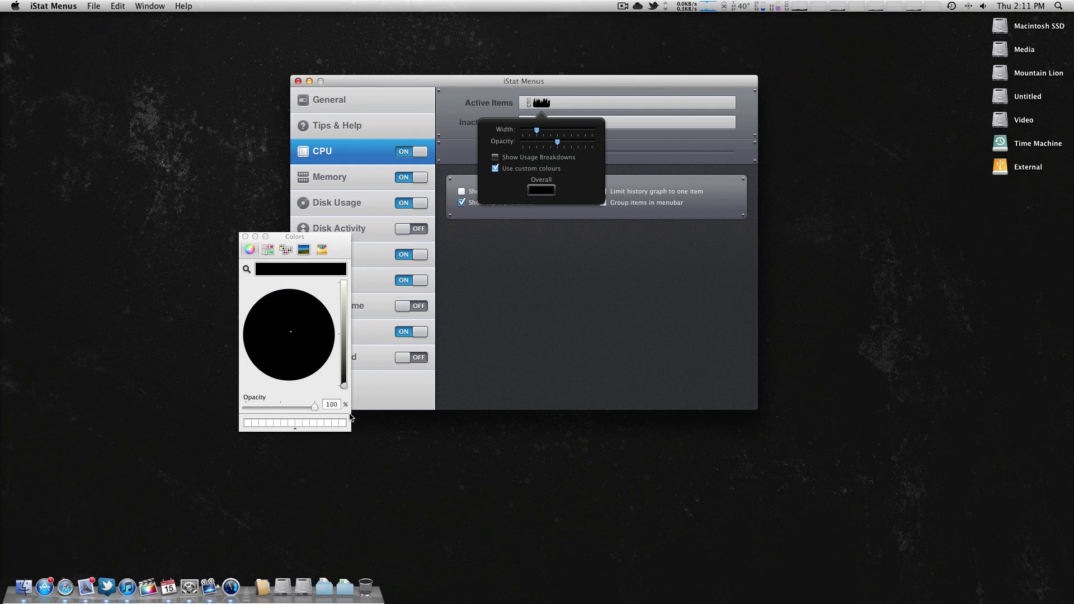
pyautogui.moveTo(344, 385); pyautogui.dragTo(324, 274)
pyautogui.click(326, 336)
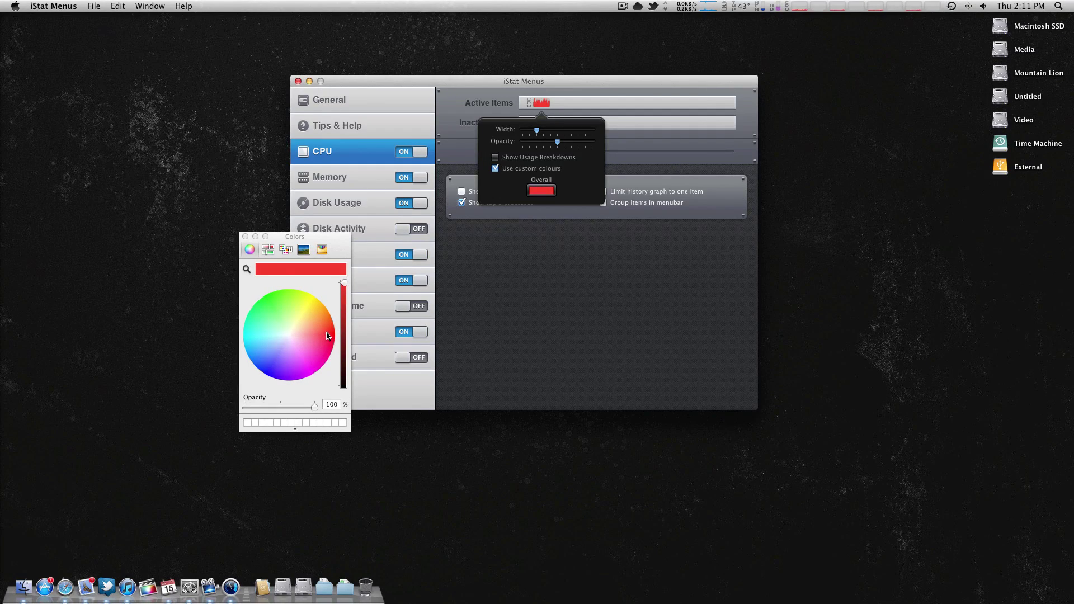
pyautogui.click(245, 236)
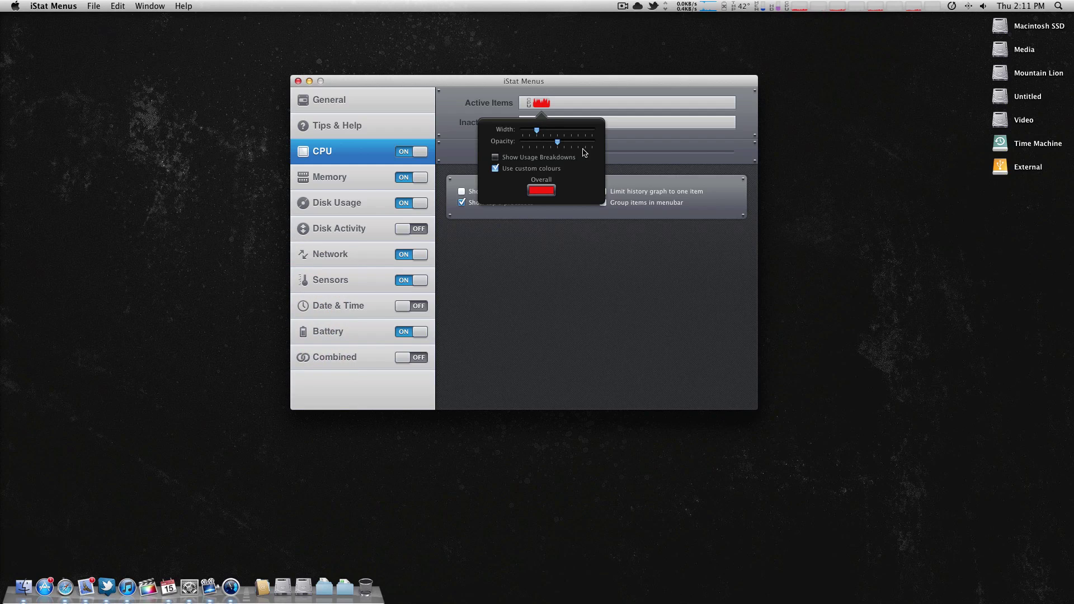
# - Preview other hues for the graph, then view the red graph in the CPU readout
pyautogui.click(551, 191)
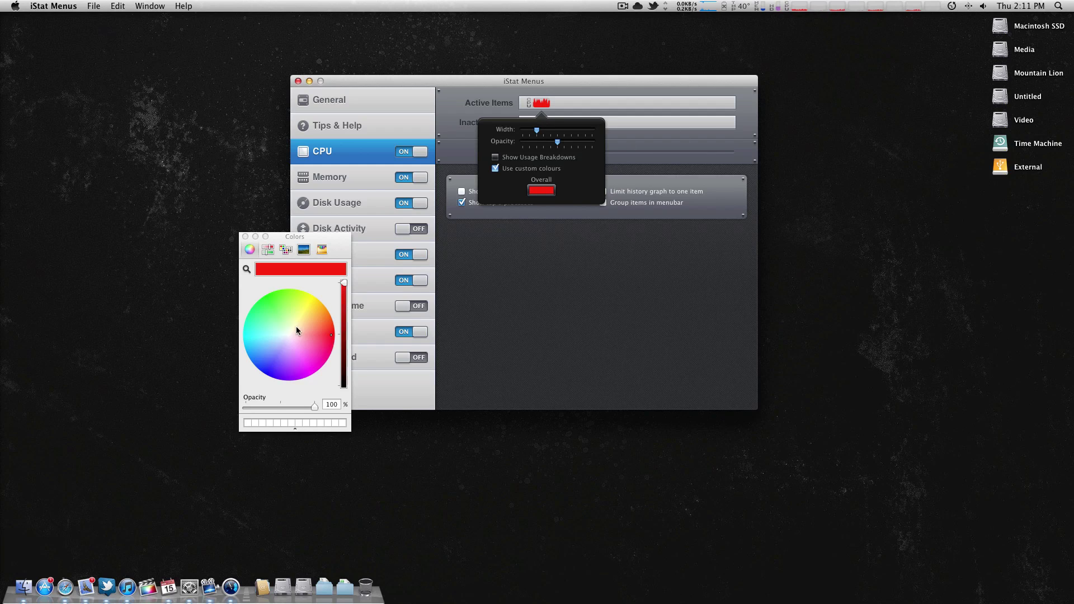
pyautogui.moveTo(296, 327); pyautogui.dragTo(324, 335)
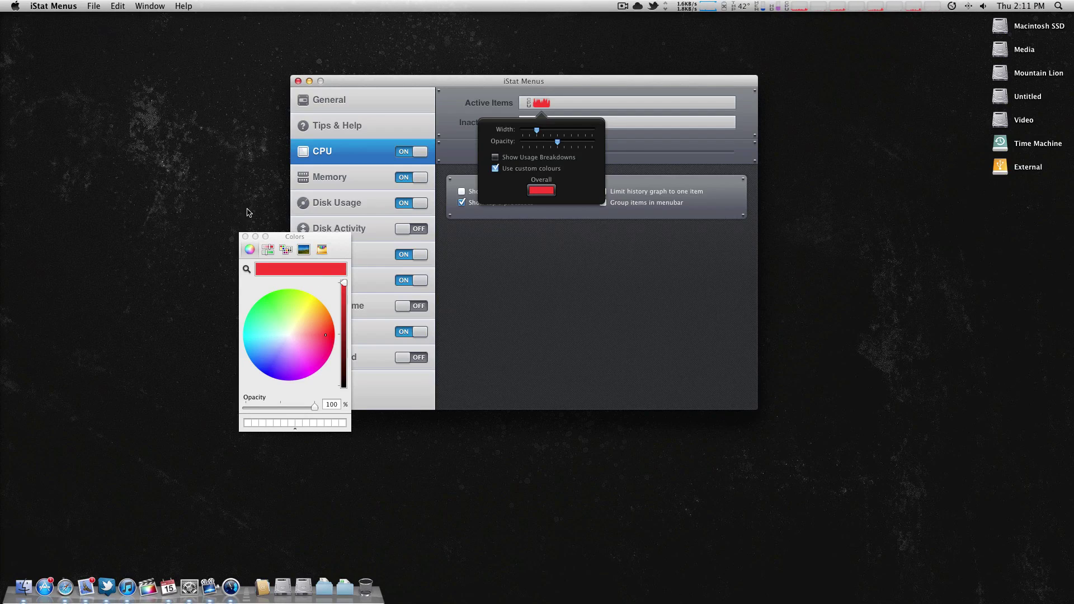
pyautogui.click(244, 237)
pyautogui.click(841, 6)
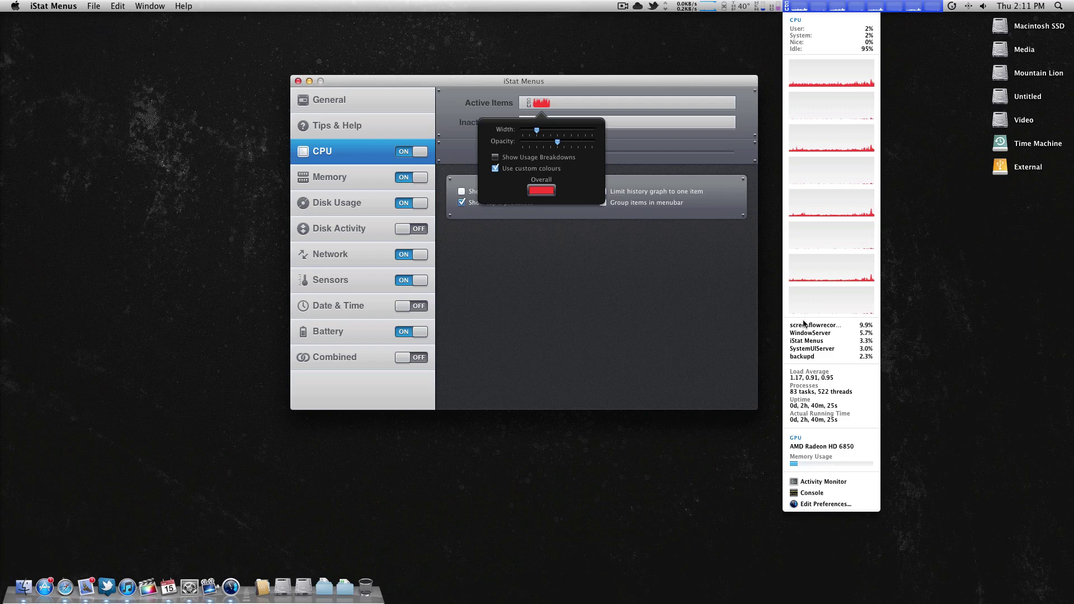
pyautogui.click(695, 311)
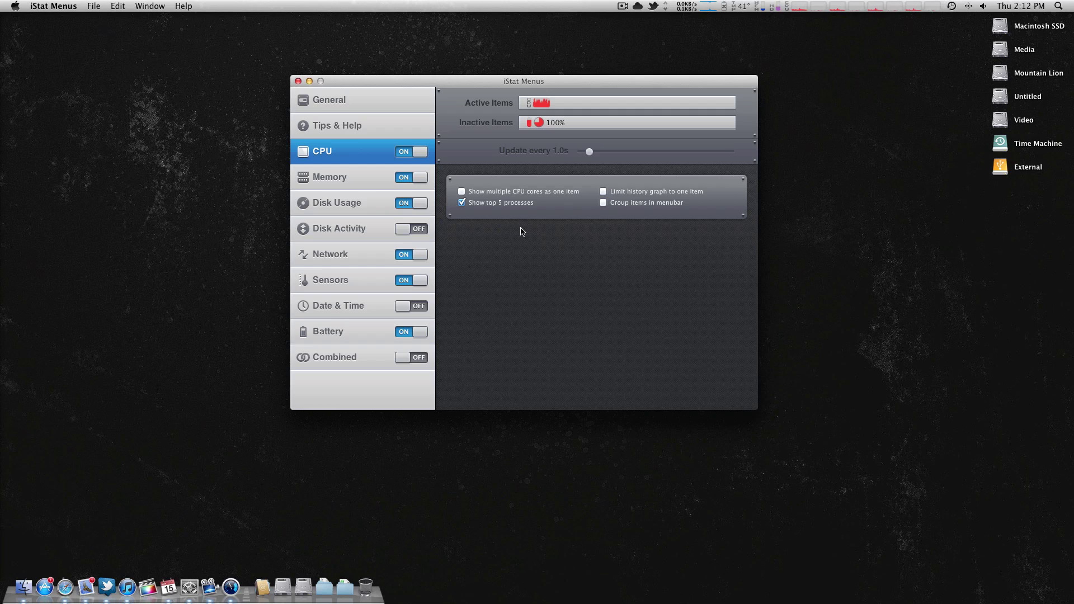
# - Launch Activity Monitor through Spotlight by searching 'act'
pyautogui.press('super+space')
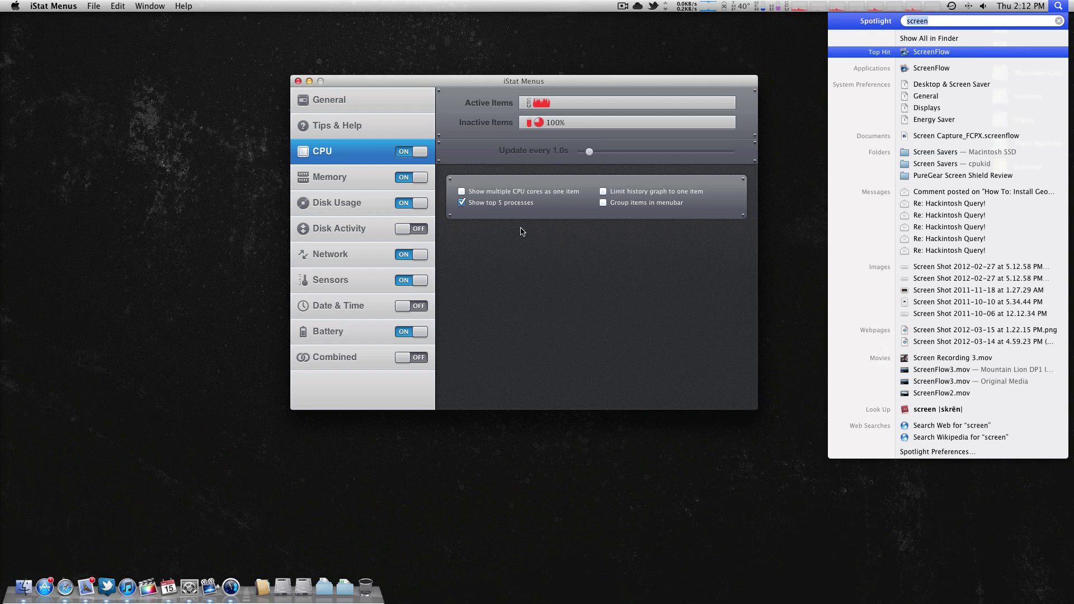
pyautogui.write('acti')
pyautogui.press('Return')
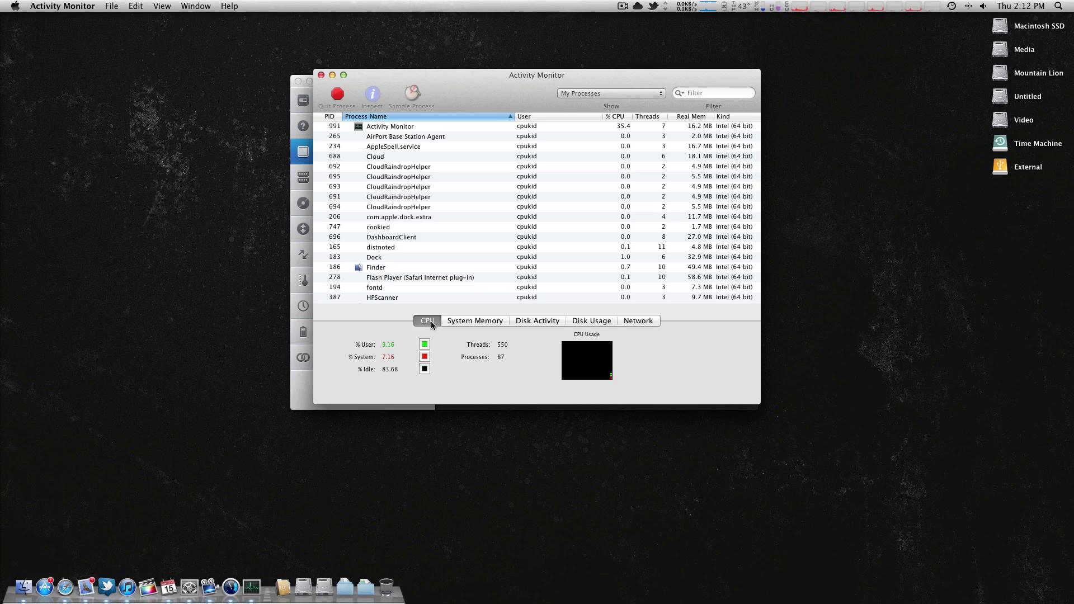
# - Open CPU History, shrink it flush into the top-left corner, and close the main window
pyautogui.press('super+2')
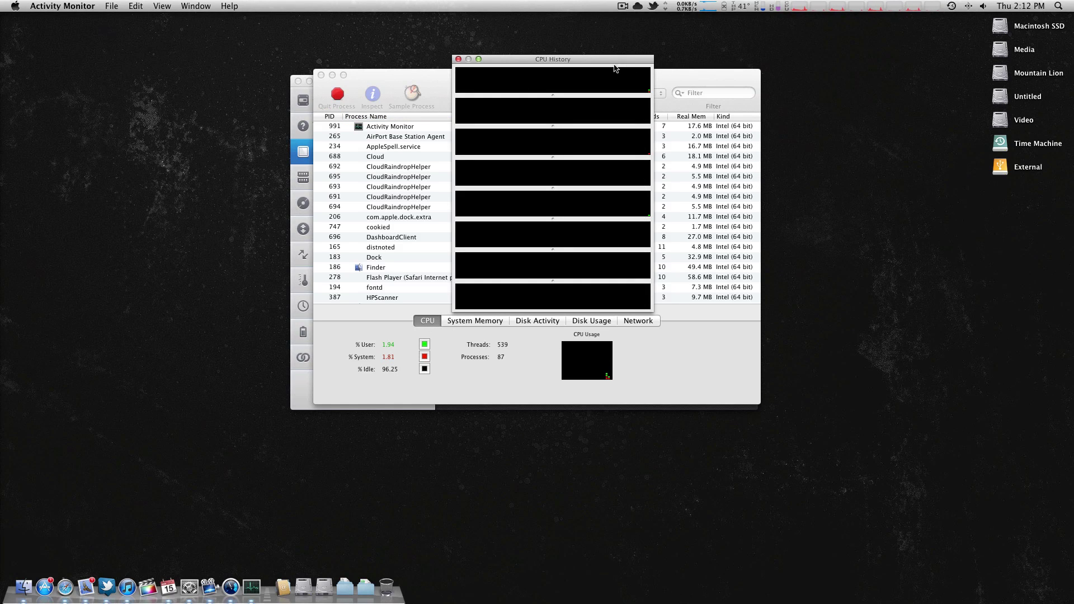
pyautogui.moveTo(586, 63); pyautogui.dragTo(146, 20)
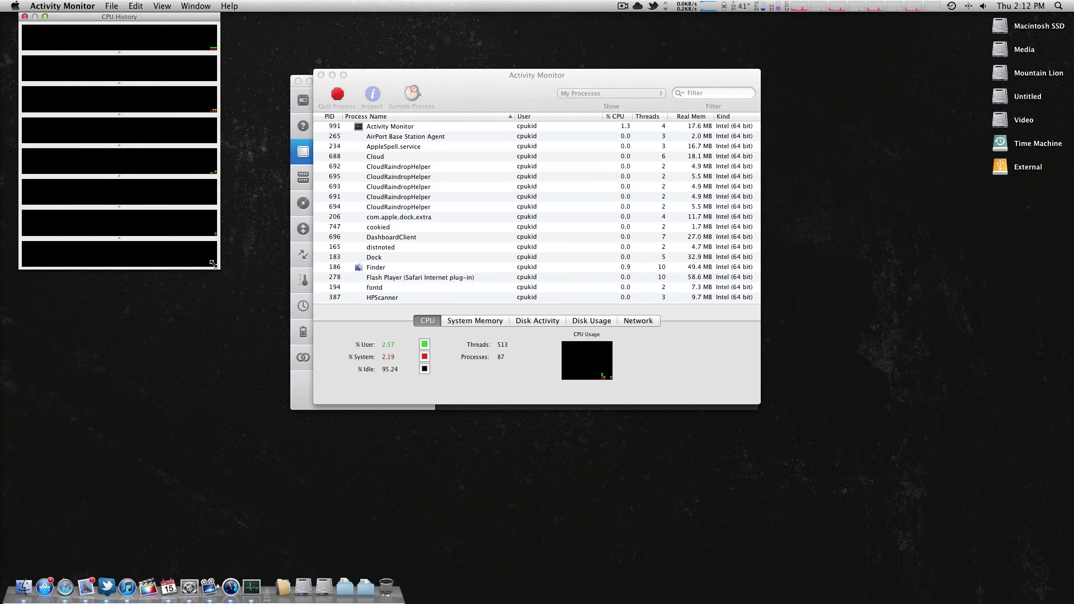
pyautogui.moveTo(217, 270); pyautogui.dragTo(124, 150)
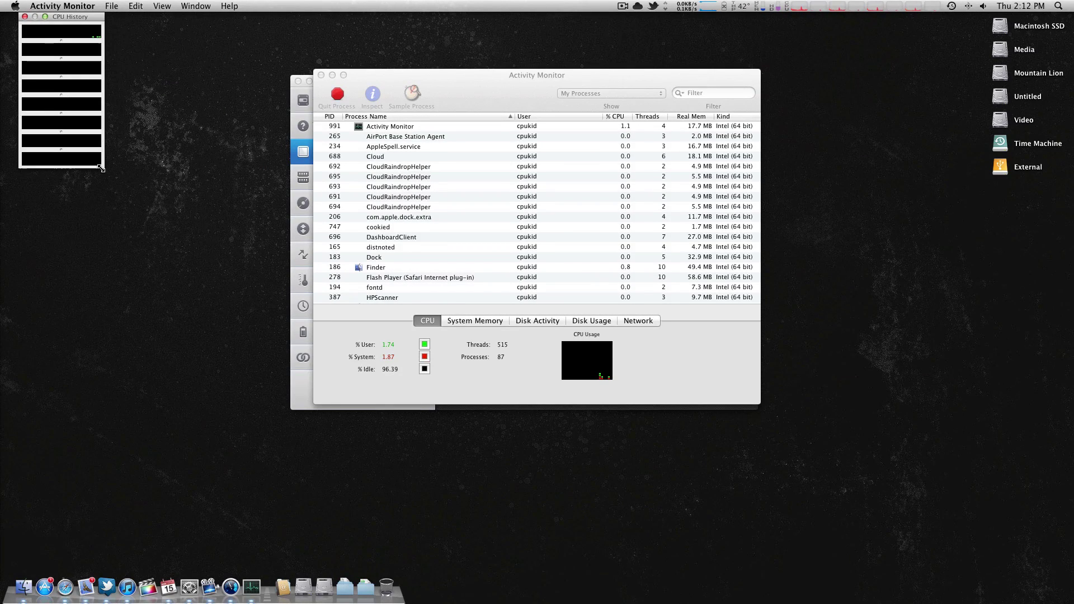
pyautogui.click(322, 75)
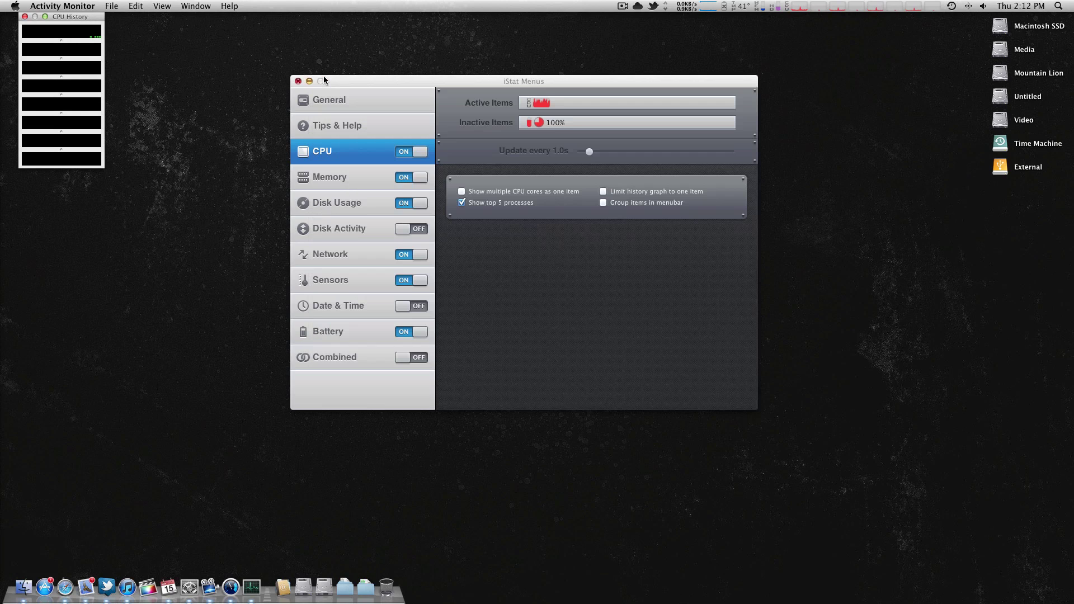
pyautogui.moveTo(74, 18); pyautogui.dragTo(60, 17)
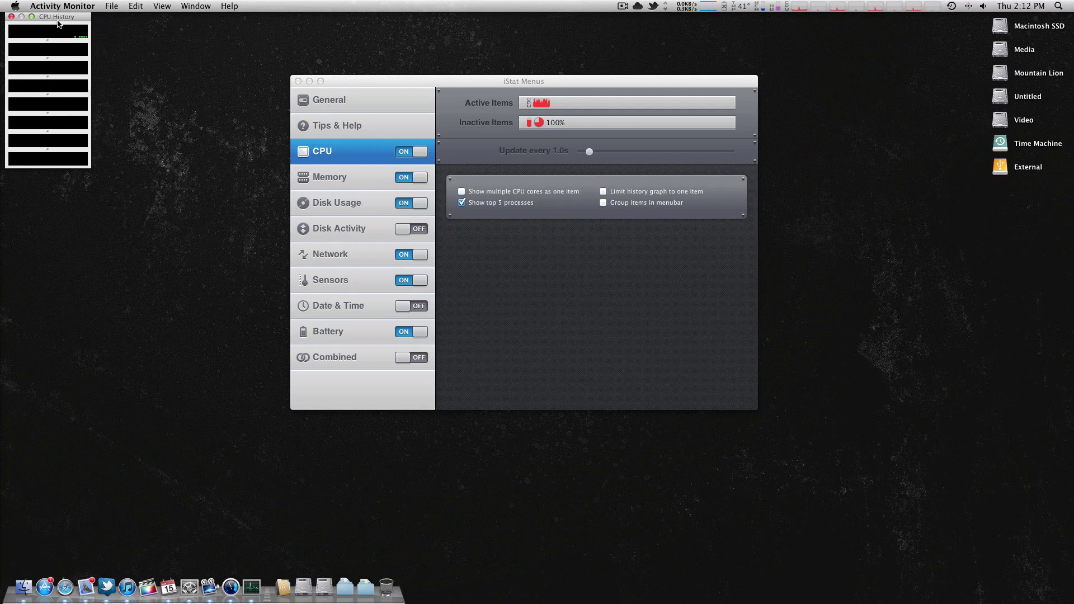
pyautogui.moveTo(72, 16); pyautogui.dragTo(67, 15)
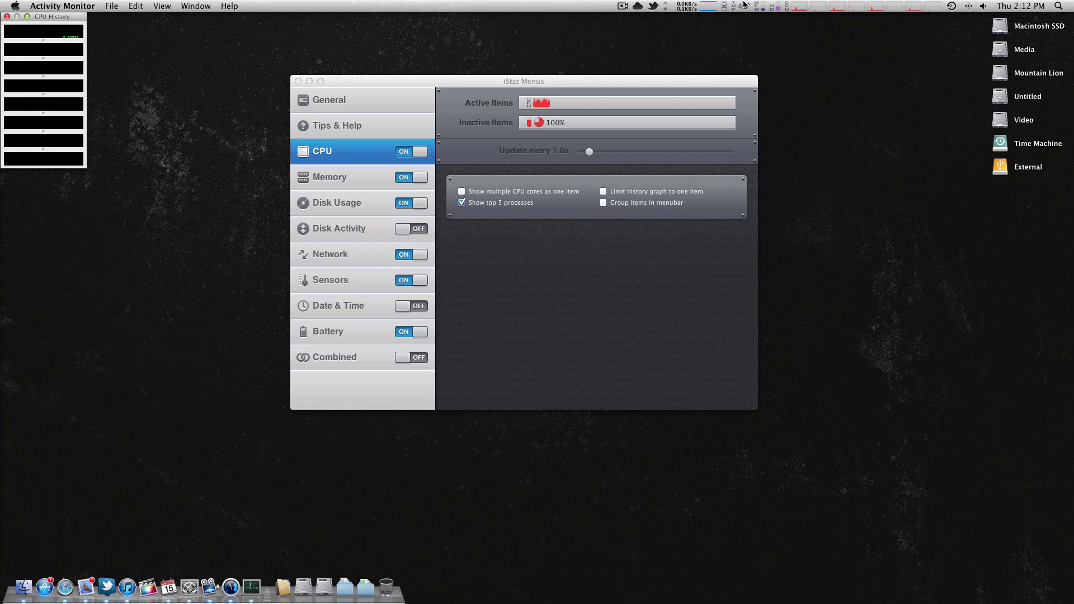
# - Check the network and CPU menubar readouts for comparison
pyautogui.click(689, 5)
pyautogui.click(574, 5)
pyautogui.click(894, 4)
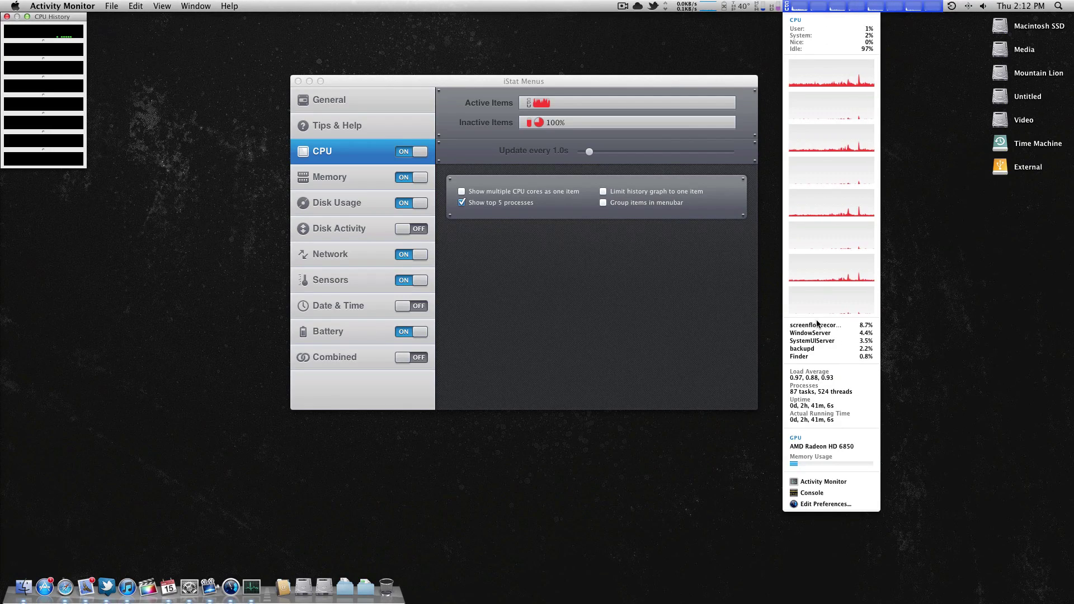
pyautogui.click(278, 4)
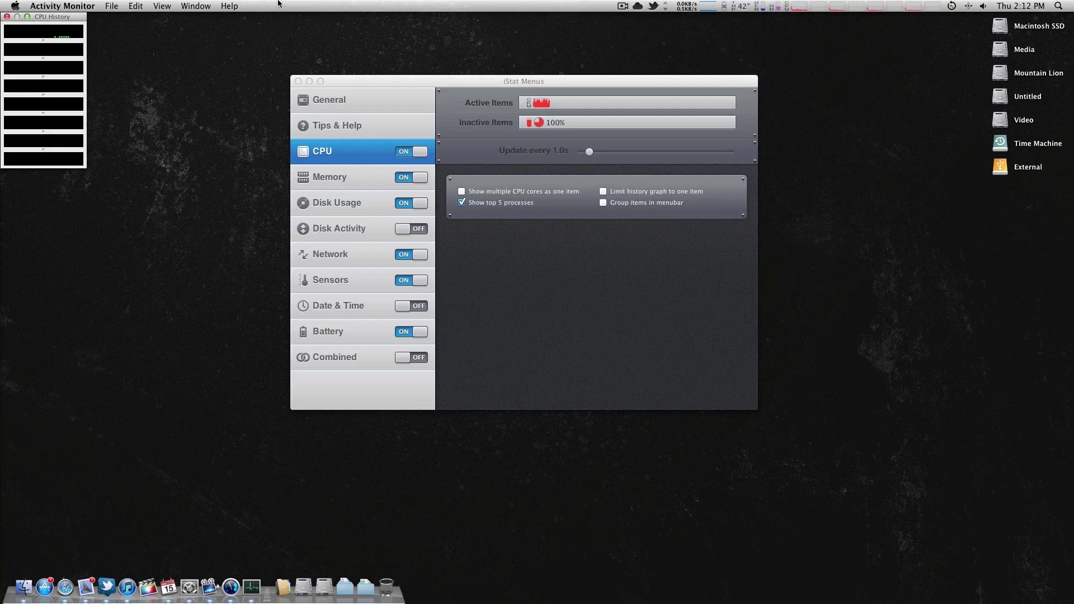
# - Close CPU History and review Activity Monitor's System Memory, Disk Activity, Disk Usage and Network tabs
pyautogui.click(8, 17)
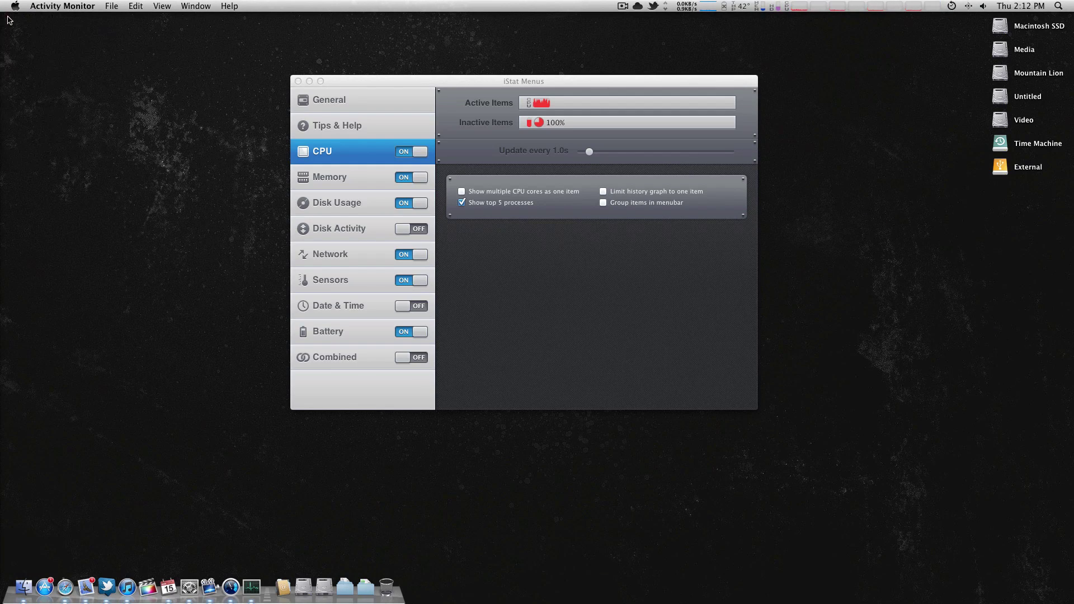
pyautogui.click(255, 595)
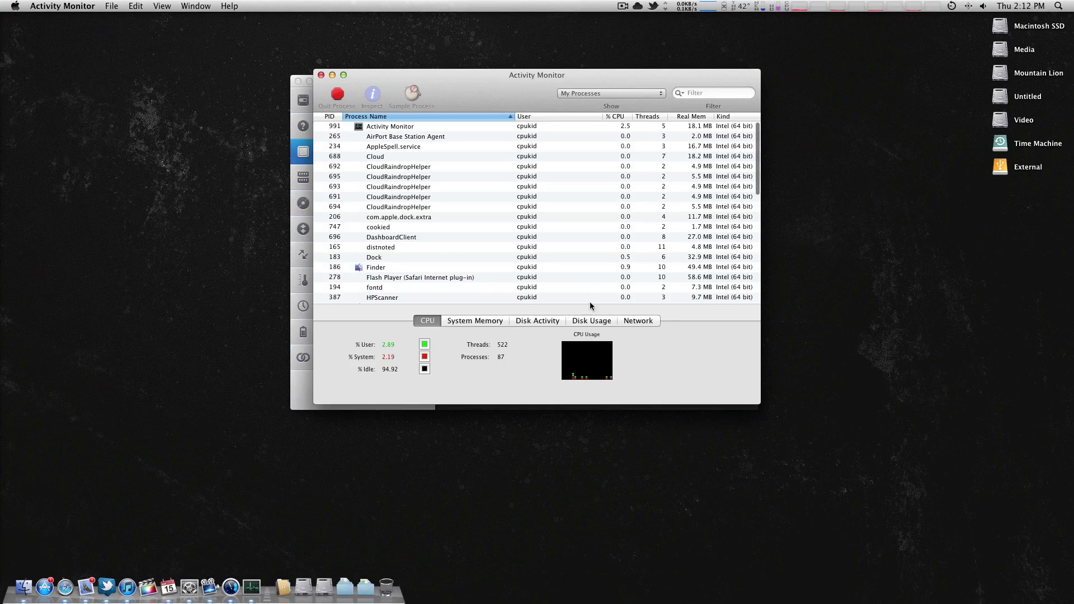
pyautogui.click(474, 322)
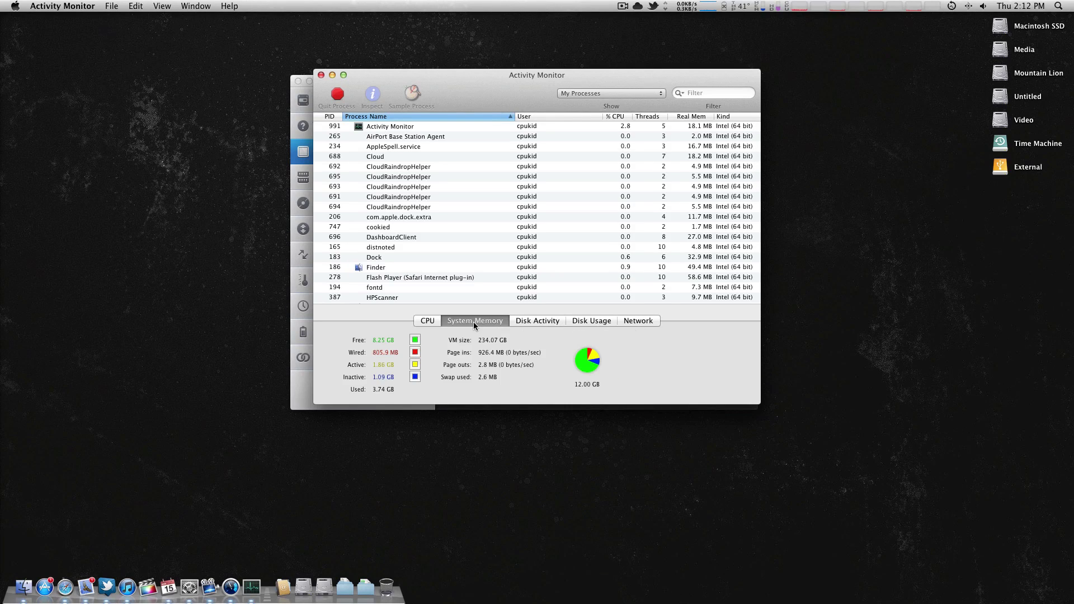
pyautogui.click(535, 322)
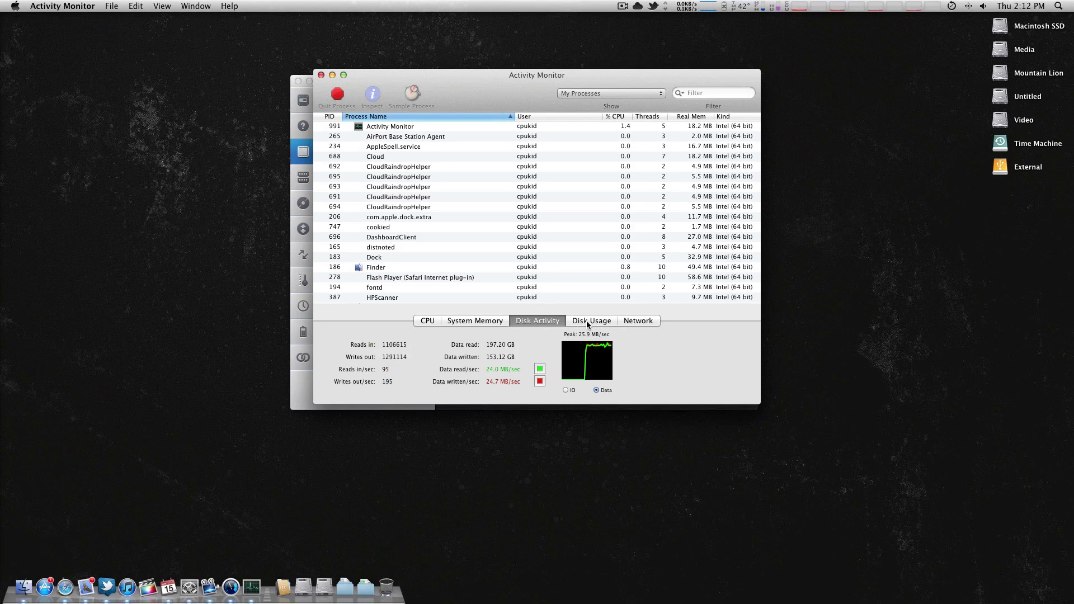
pyautogui.click(591, 321)
pyautogui.click(637, 322)
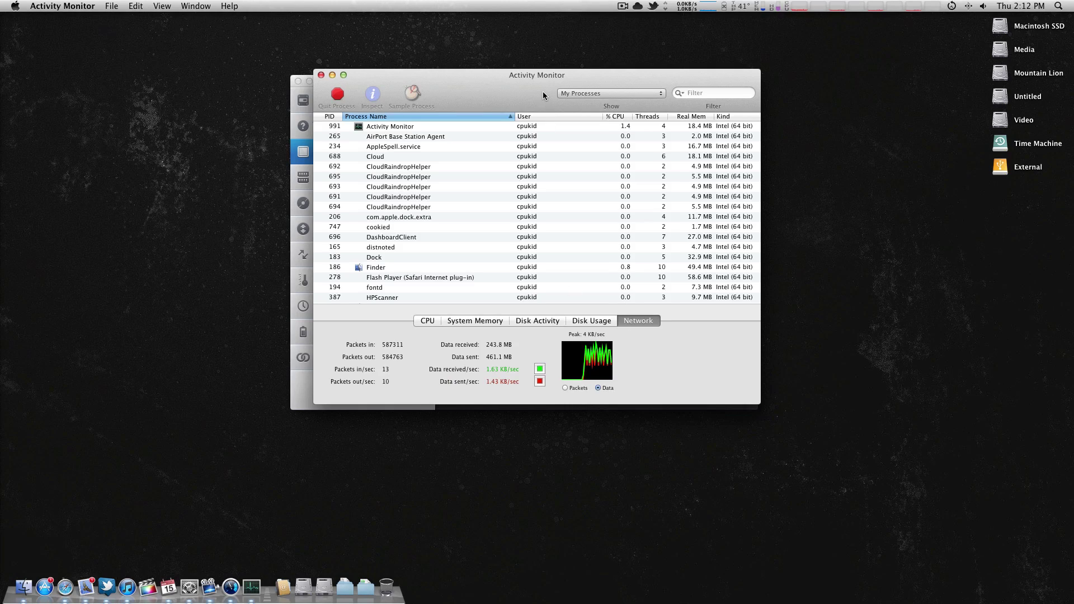
pyautogui.moveTo(542, 95); pyautogui.dragTo(679, 129)
pyautogui.moveTo(541, 96); pyautogui.dragTo(776, 110)
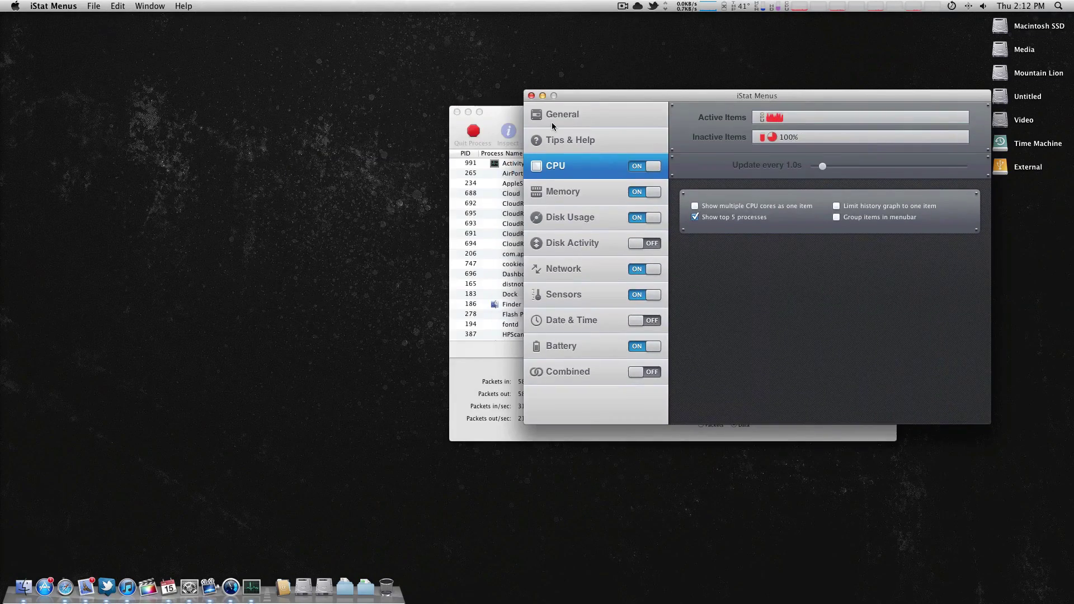
# - Arrange Activity Monitor at the upper left with the iStat Menus preferences overlapping it
pyautogui.moveTo(491, 112); pyautogui.dragTo(101, 61)
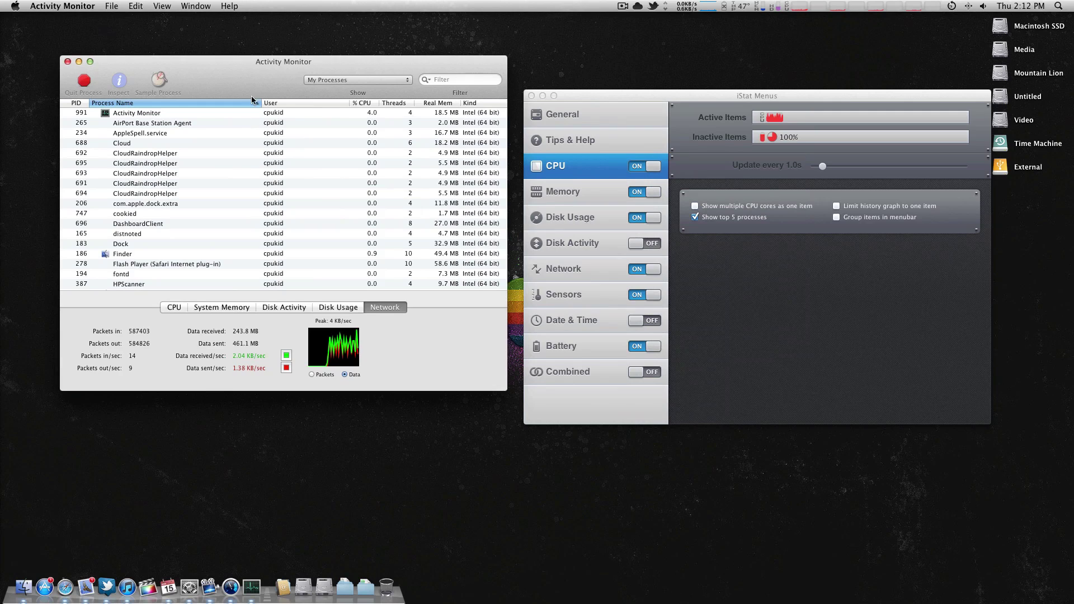
pyautogui.moveTo(250, 96); pyautogui.dragTo(205, 58)
pyautogui.moveTo(655, 97); pyautogui.dragTo(555, 87)
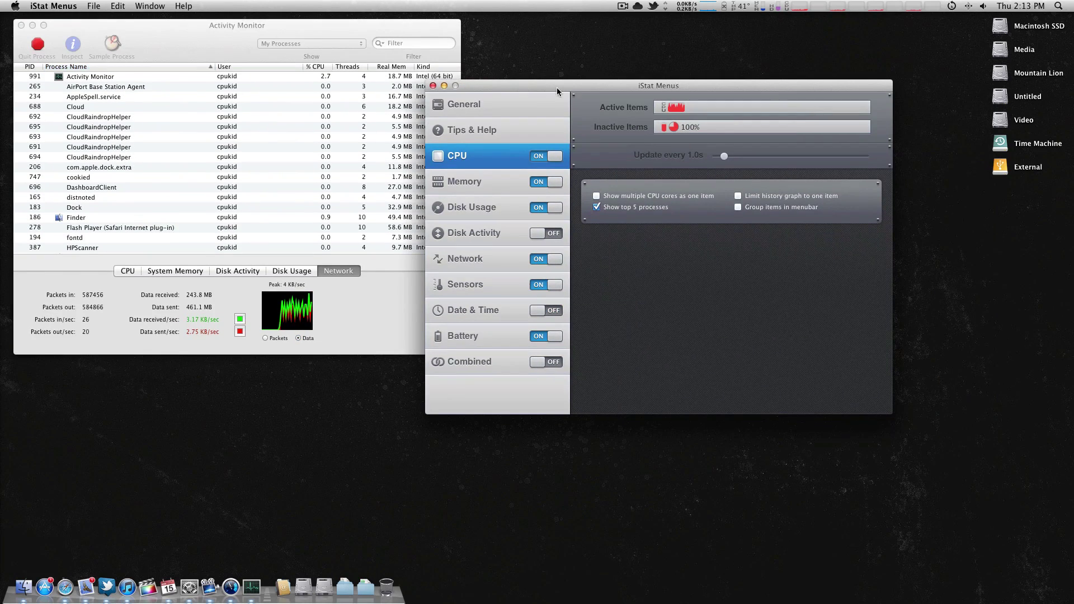
pyautogui.moveTo(634, 85); pyautogui.dragTo(449, 86)
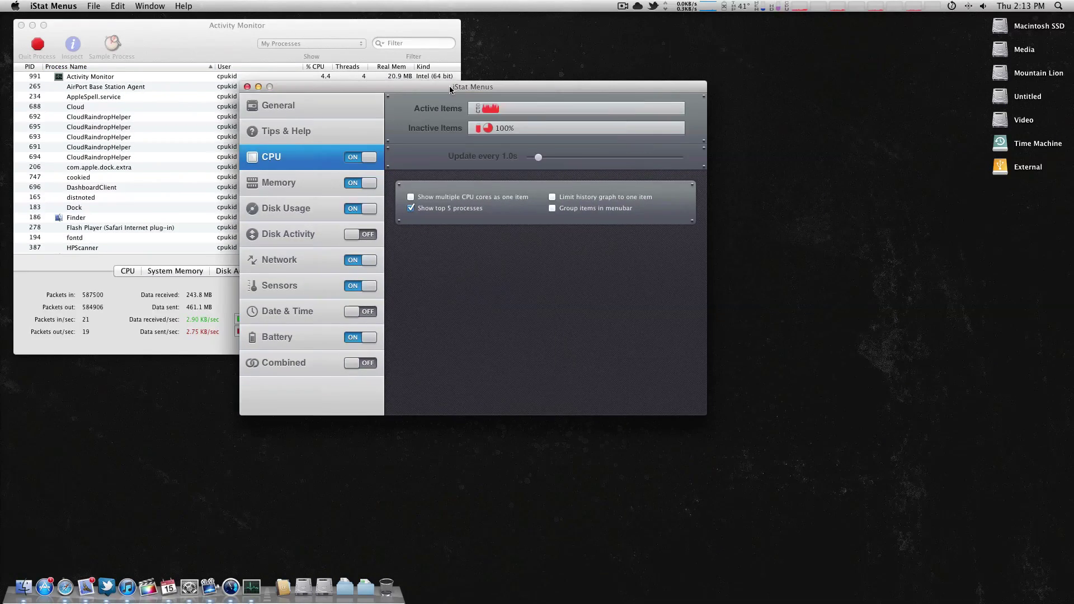
pyautogui.moveTo(562, 86); pyautogui.dragTo(529, 86)
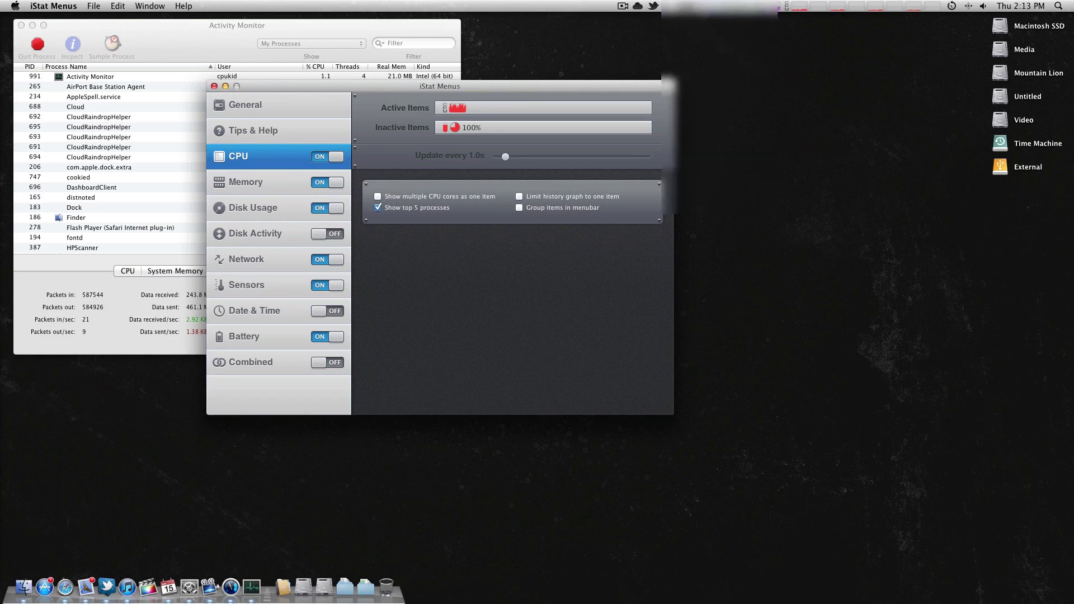
# - Check the temperature, disk and memory menubar readouts, ending on top memory users
pyautogui.click(691, 5)
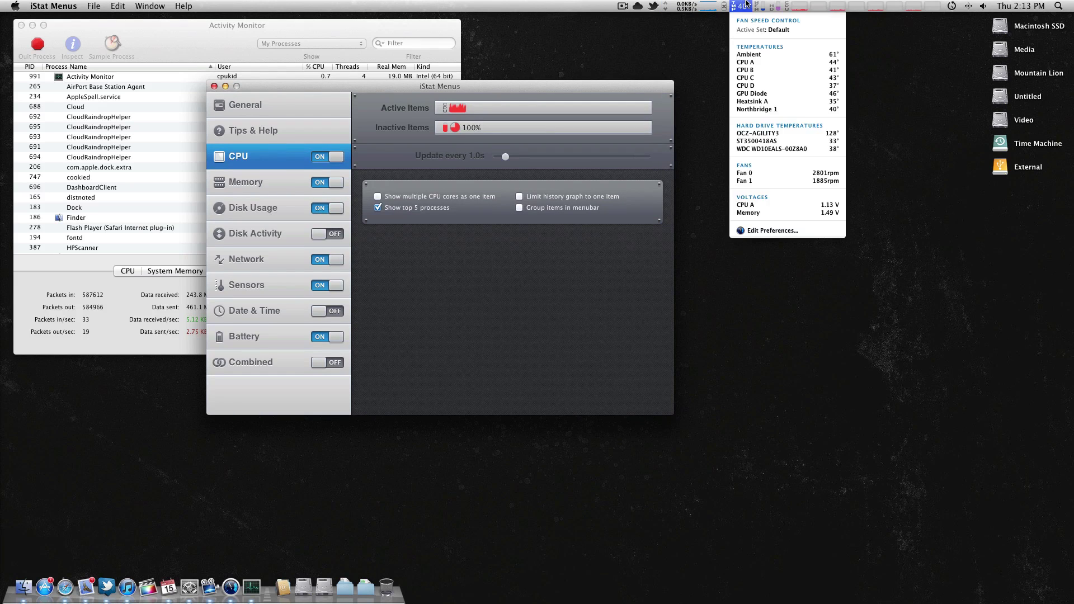
pyautogui.click(778, 3)
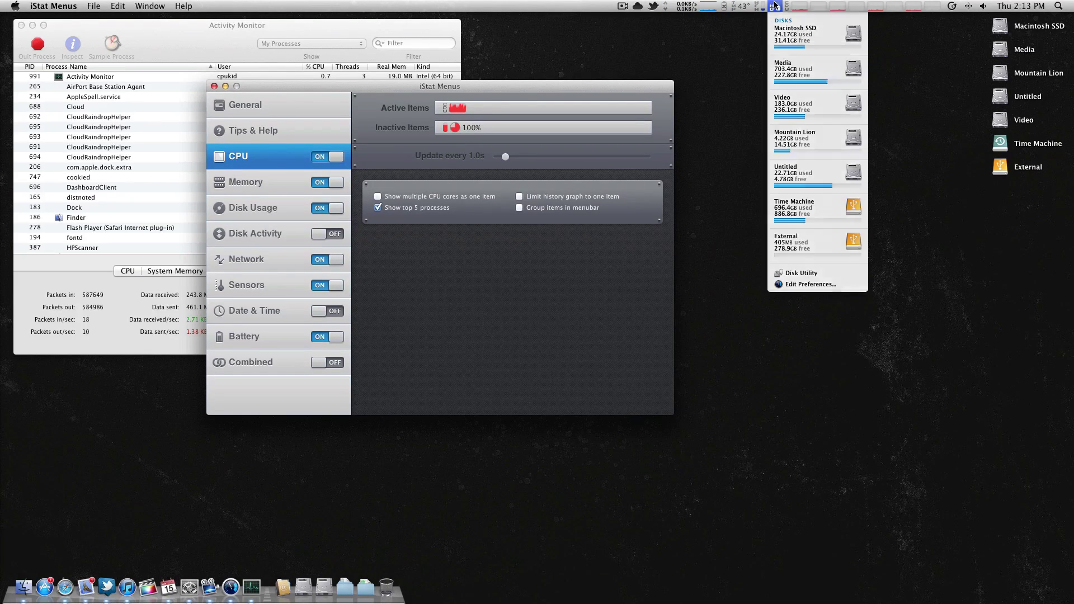
pyautogui.click(827, 7)
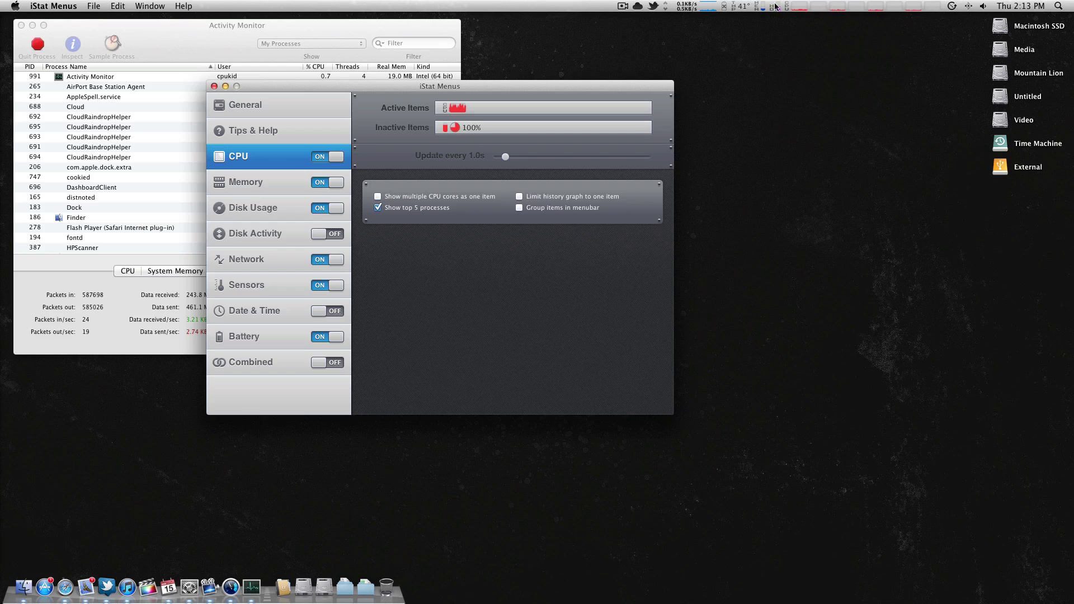
pyautogui.click(758, 7)
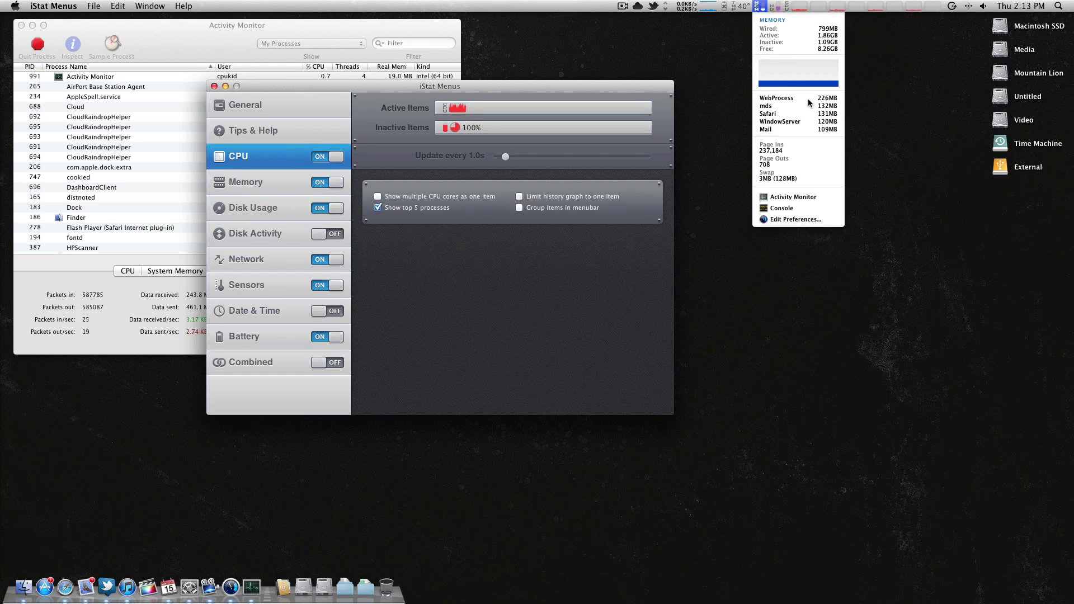
# - Select a CloudRaindropHelper process in Activity Monitor, then quit Activity Monitor
pyautogui.click(793, 196)
pyautogui.click(664, 146)
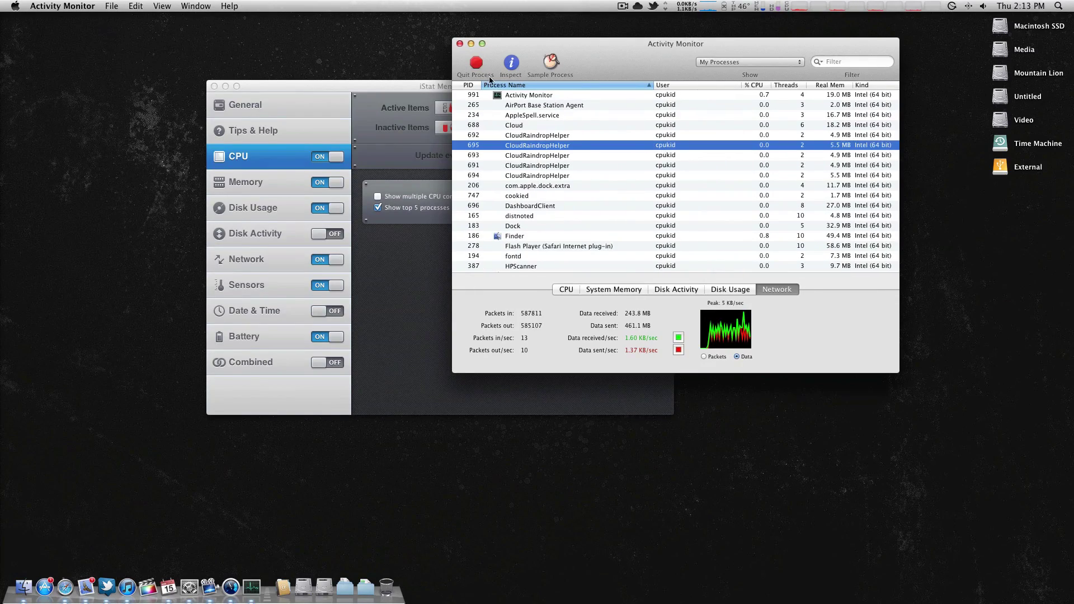
pyautogui.moveTo(650, 54); pyautogui.dragTo(661, 101)
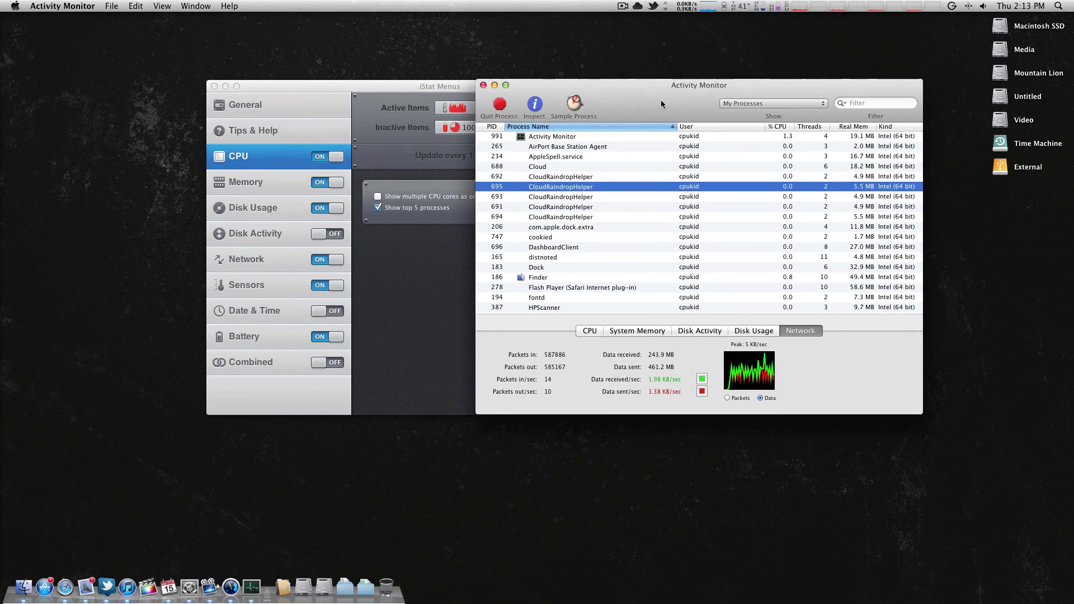
pyautogui.click(62, 6)
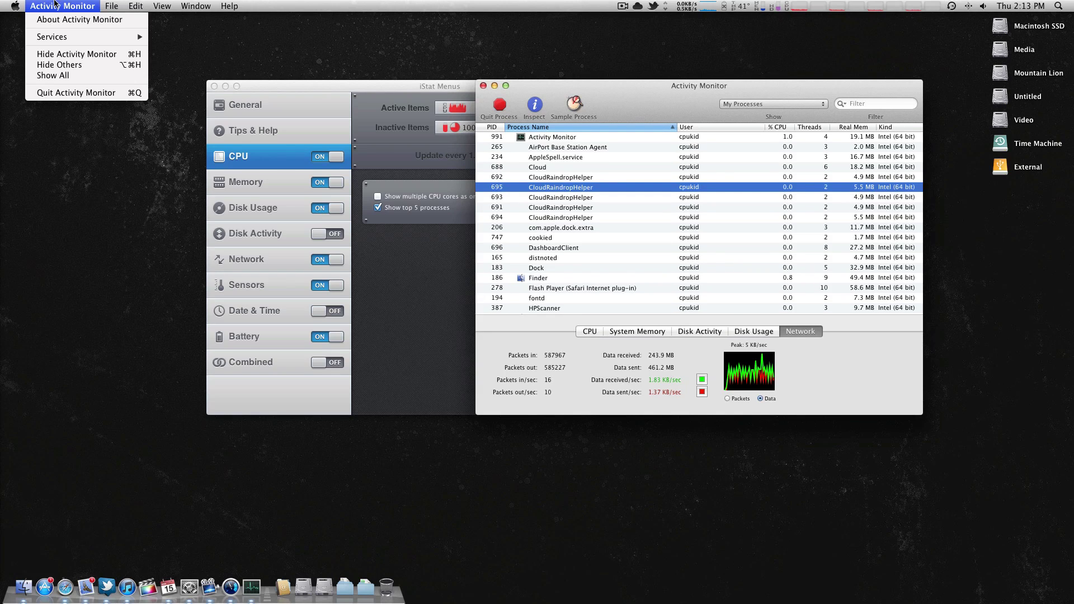
pyautogui.click(56, 94)
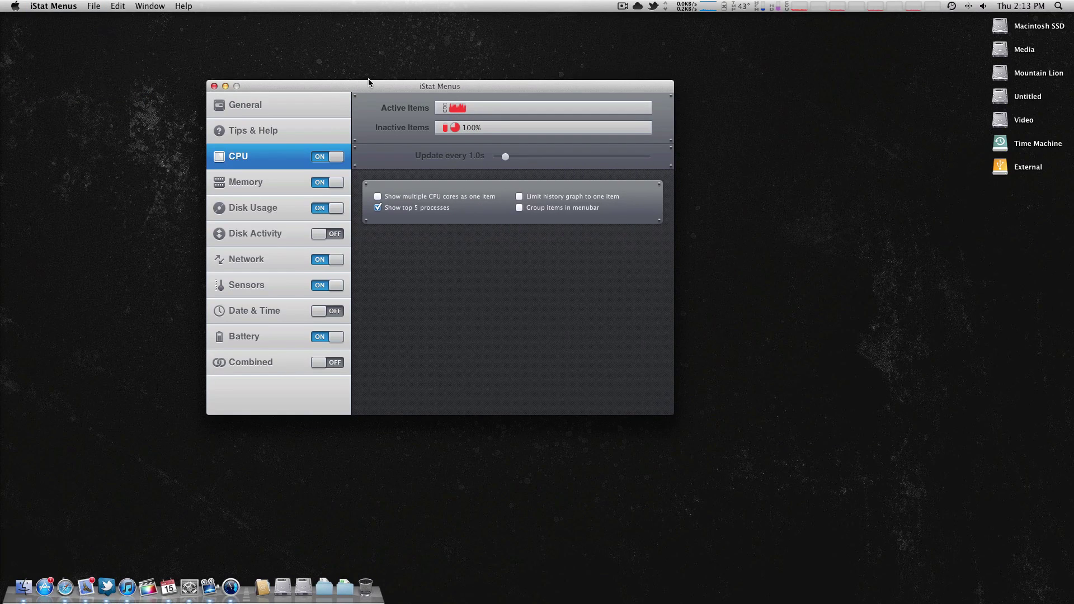
pyautogui.moveTo(358, 84); pyautogui.dragTo(406, 83)
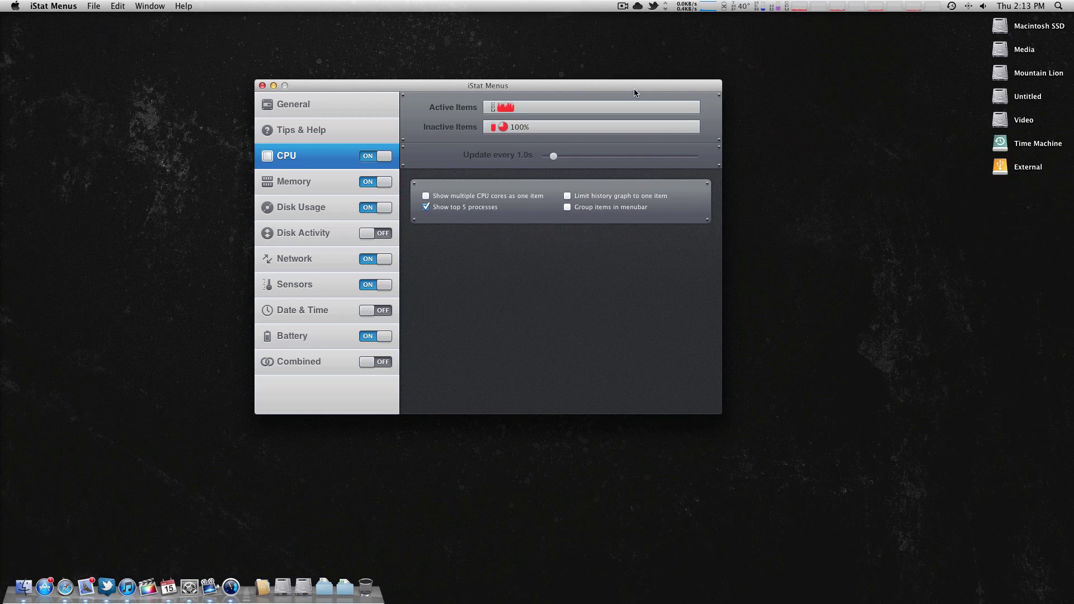
pyautogui.moveTo(633, 88); pyautogui.dragTo(623, 87)
pyautogui.click(768, 5)
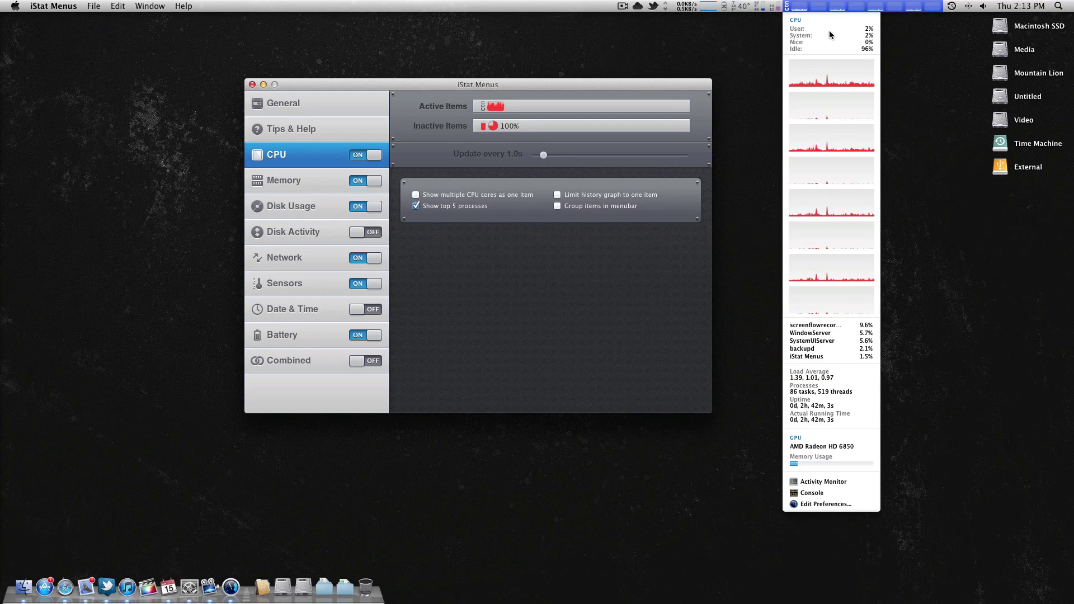
pyautogui.click(824, 6)
pyautogui.click(822, 4)
pyautogui.click(693, 76)
pyautogui.moveTo(646, 87); pyautogui.dragTo(699, 79)
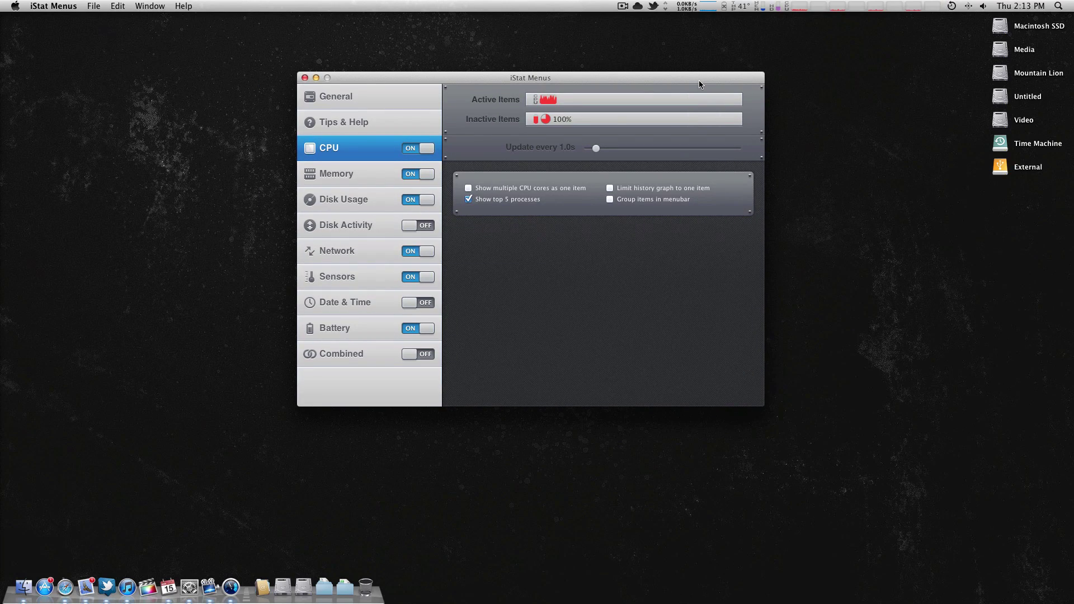
pyautogui.click(344, 330)
# - Set Sensors Degrees to Fahrenheit and check the sensor readout
pyautogui.click(344, 296)
pyautogui.click(353, 283)
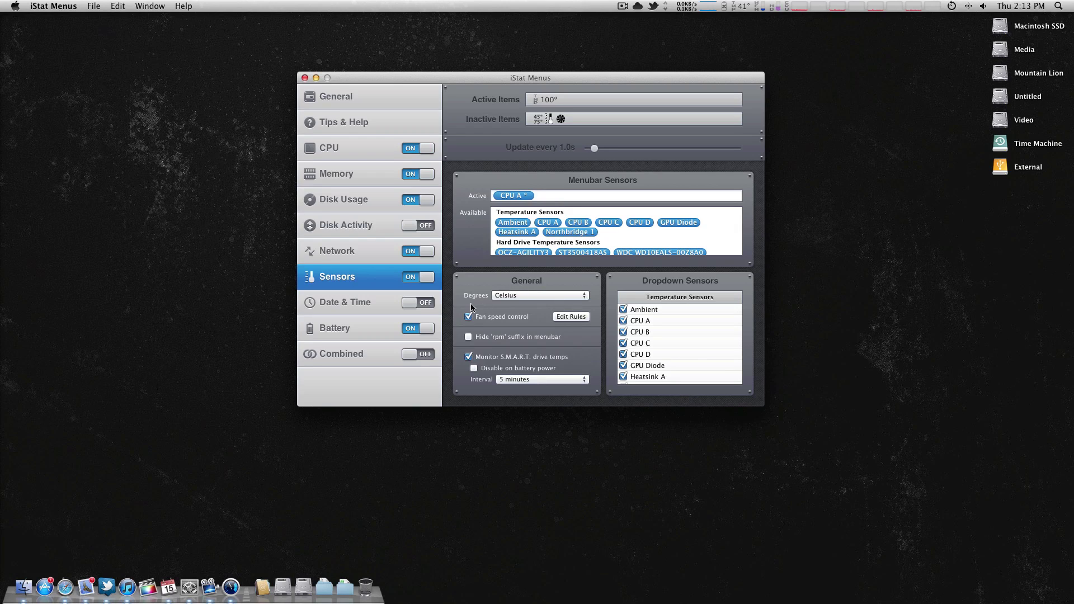
pyautogui.click(530, 296)
pyautogui.click(529, 304)
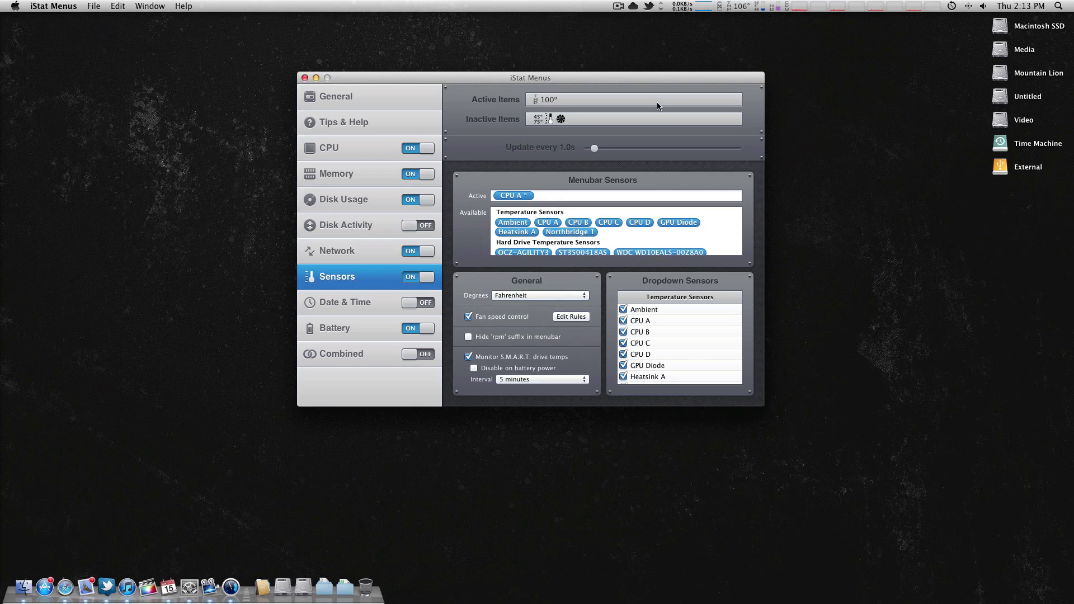
pyautogui.click(739, 7)
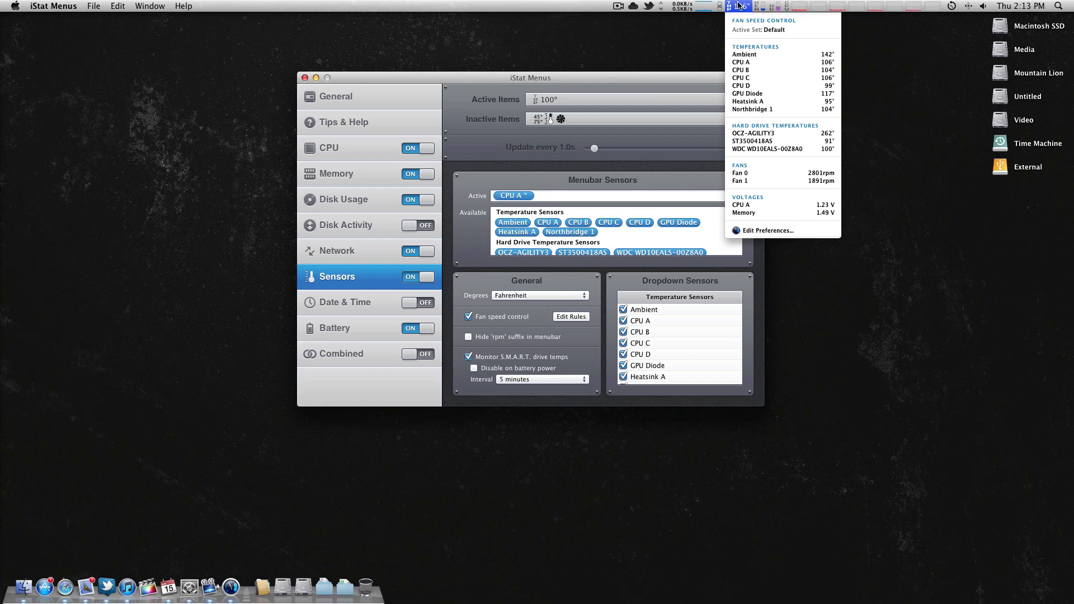
pyautogui.click(644, 69)
# - Add CPU B and Ambient to the active menubar sensors and check the readings
pyautogui.moveTo(590, 78); pyautogui.dragTo(578, 89)
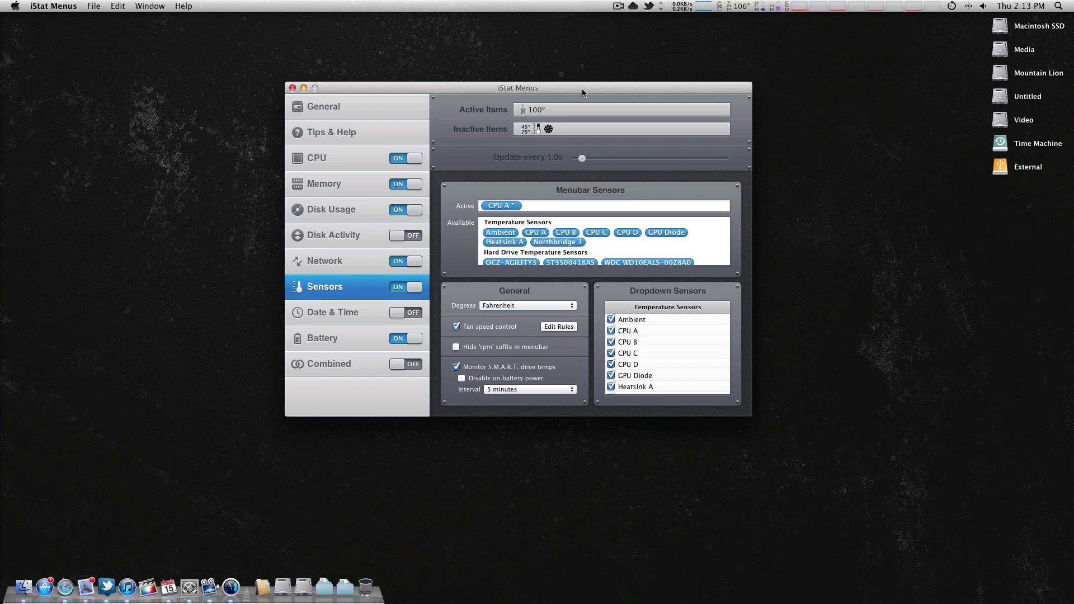
pyautogui.moveTo(581, 88); pyautogui.dragTo(577, 85)
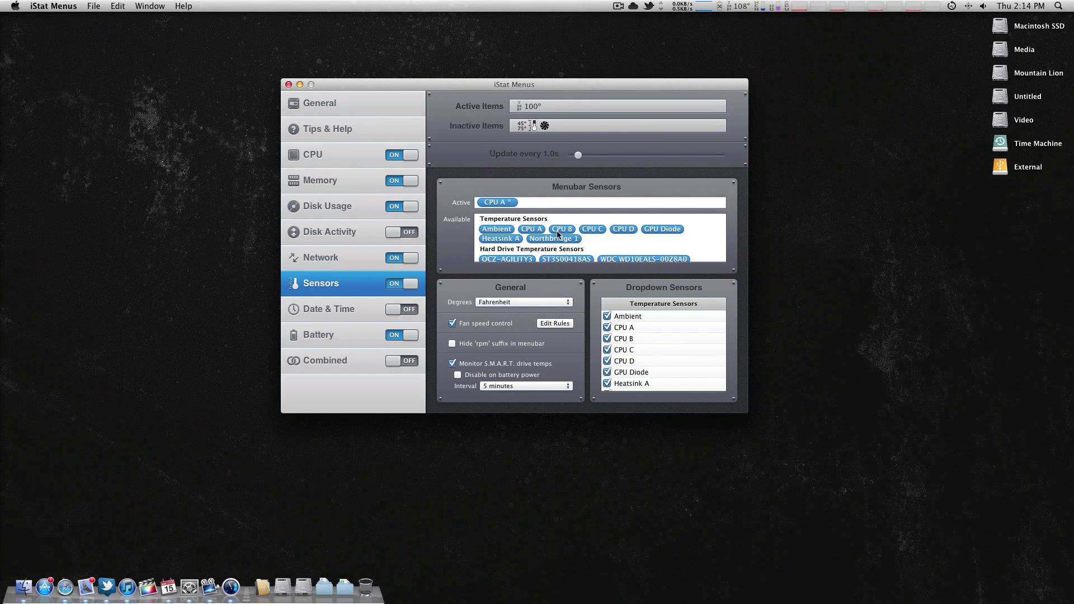
pyautogui.moveTo(556, 231); pyautogui.dragTo(545, 204)
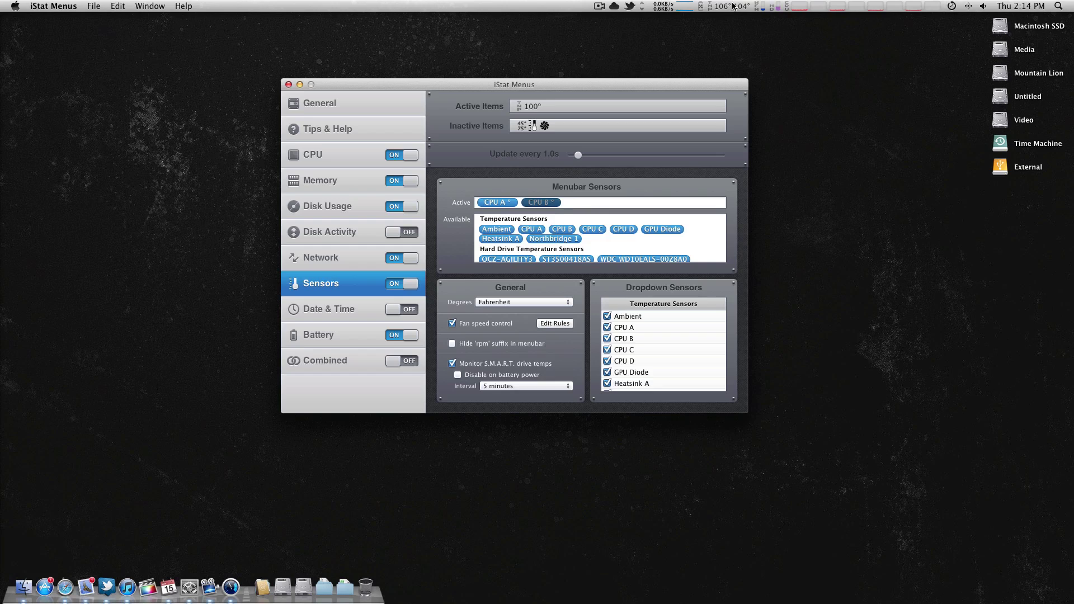
pyautogui.click(730, 7)
pyautogui.click(522, 205)
pyautogui.moveTo(508, 227); pyautogui.dragTo(587, 205)
pyautogui.click(744, 7)
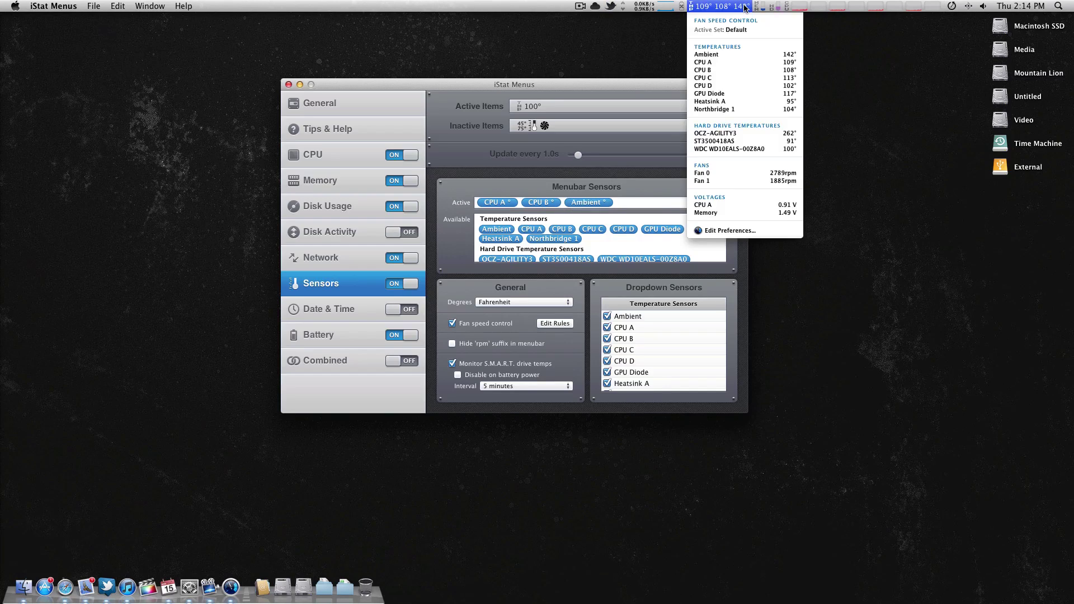
pyautogui.click(597, 205)
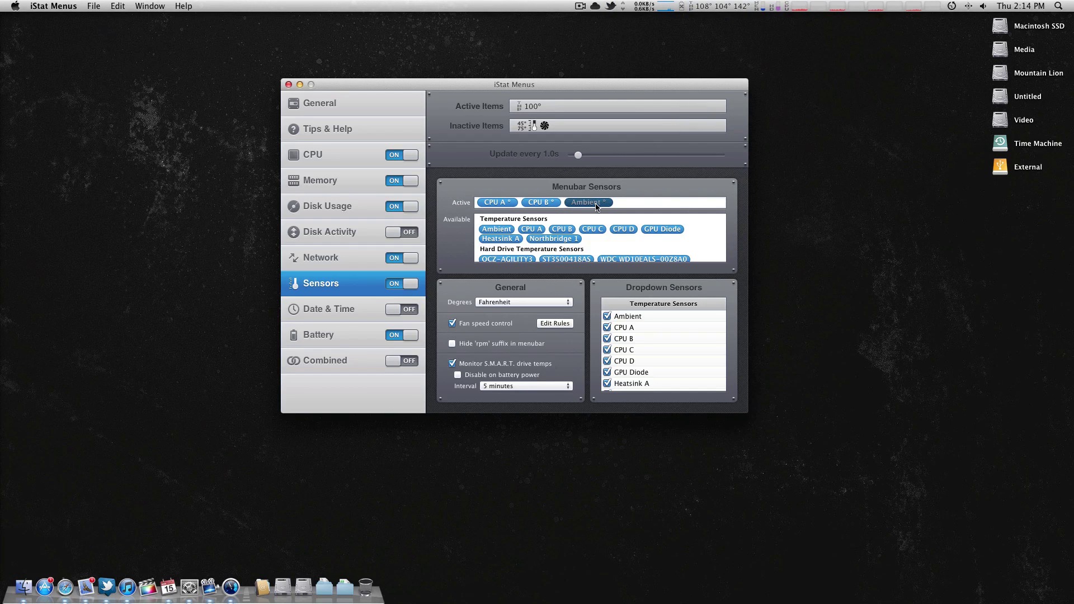
# - Delete Ambient and CPU B so CPU A remains the only menubar sensor
pyautogui.press('BackSpace')
pyautogui.click(534, 203)
pyautogui.press('BackSpace')
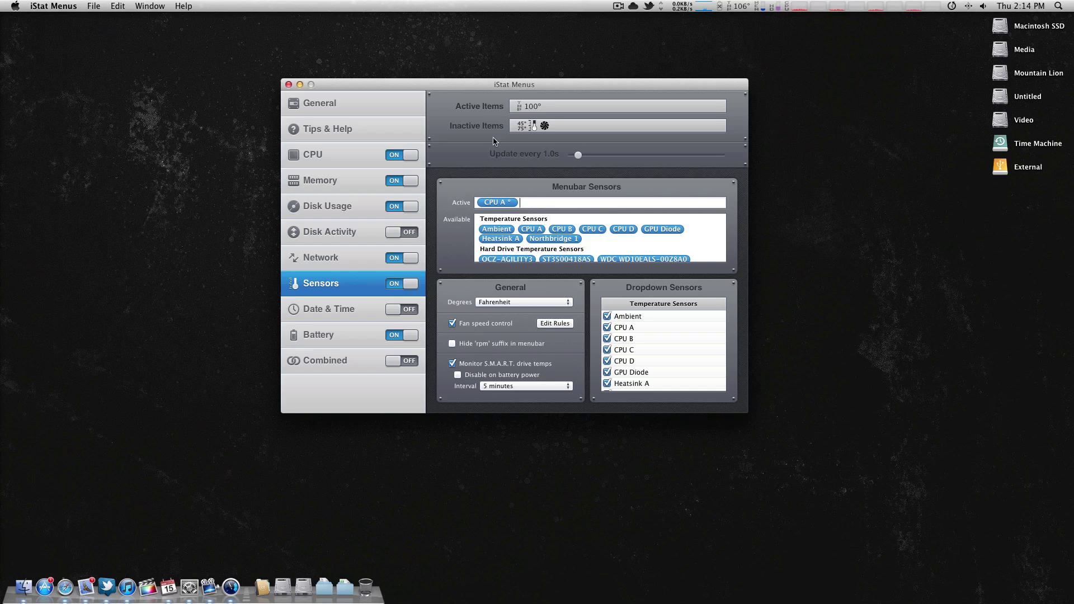
pyautogui.moveTo(469, 82)
pyautogui.mouseDown()
pyautogui.moveTo(454, 96)
pyautogui.moveTo(478, 91)
pyautogui.moveTo(467, 91)
pyautogui.mouseUp()
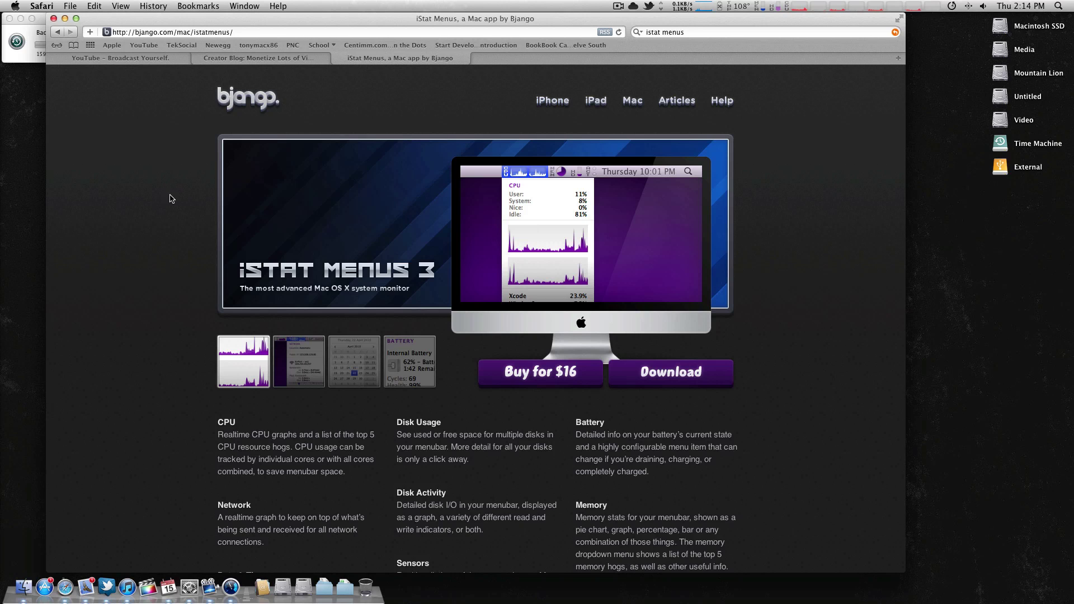
# - Scroll the iStat Menus 3 page and show the sensor and wireless-device battery readouts
pyautogui.scroll(-1, 168, 199)
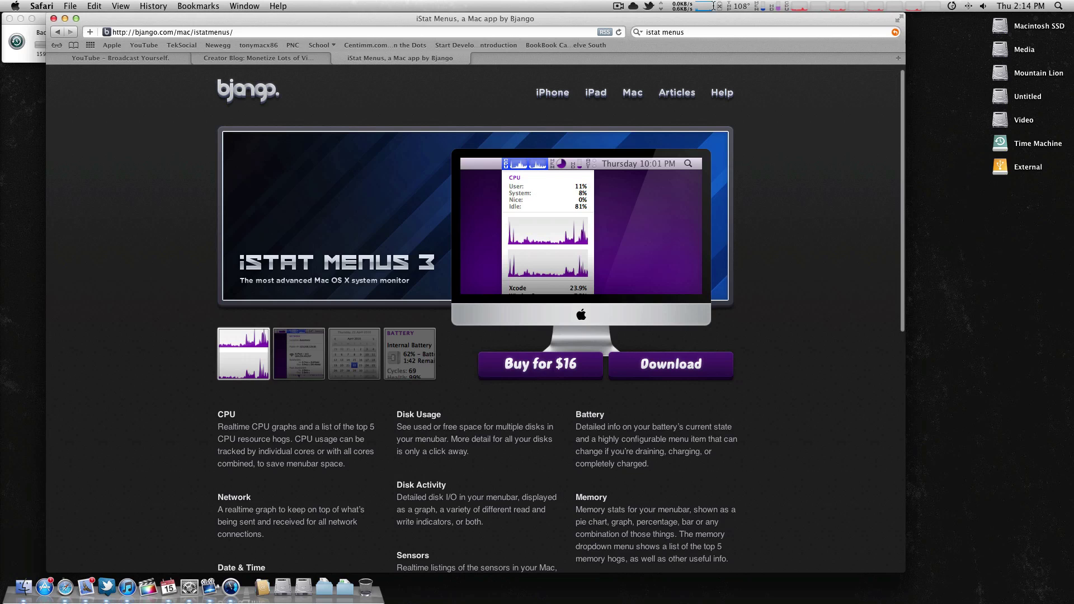
pyautogui.click(730, 4)
pyautogui.click(730, 4)
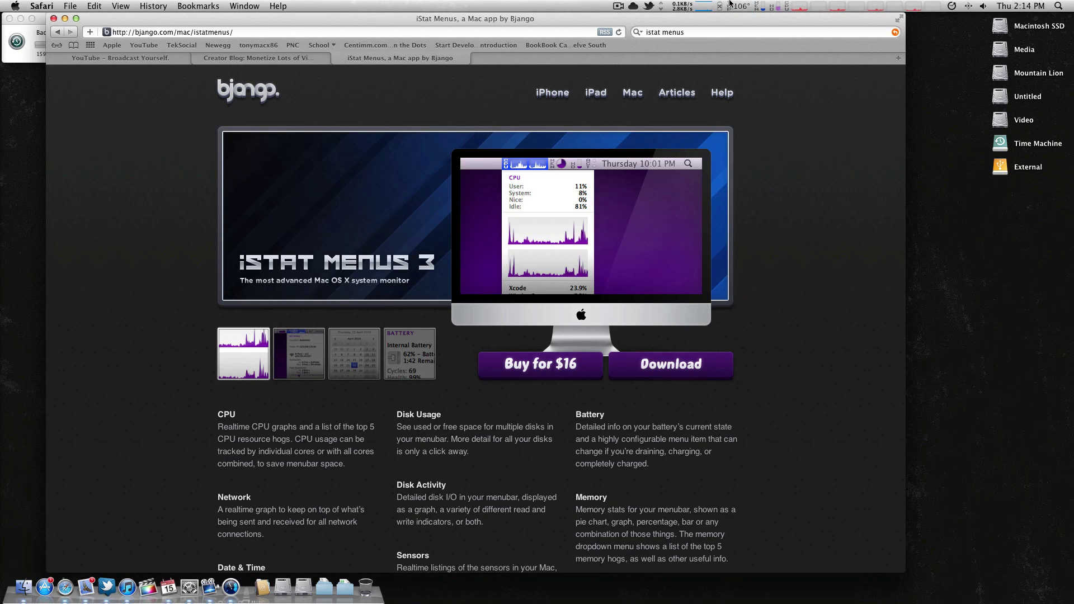
pyautogui.click(730, 5)
pyautogui.click(730, 5)
pyautogui.click(724, 6)
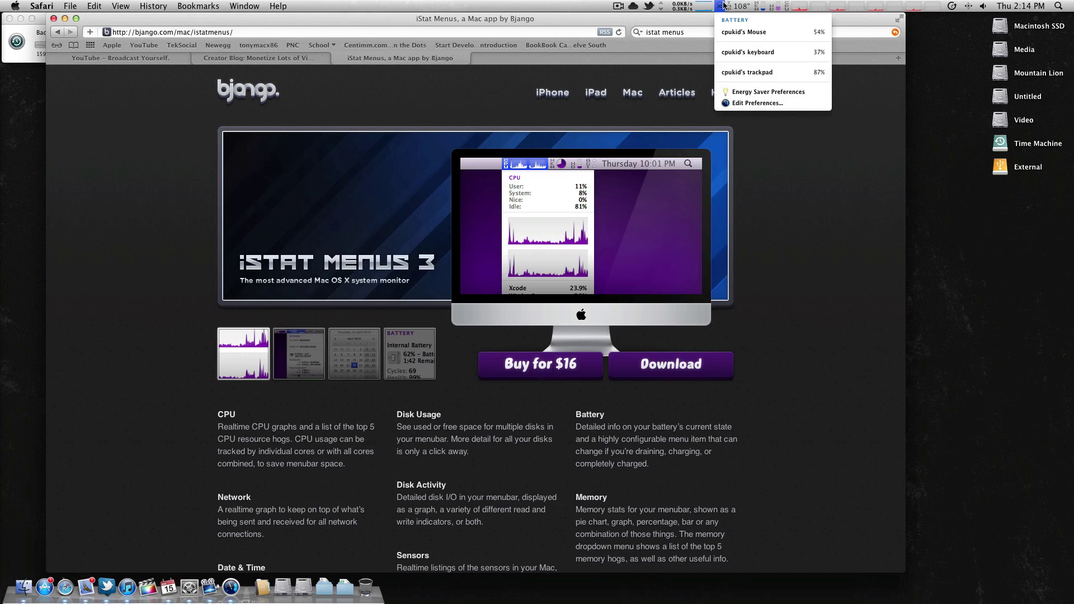
pyautogui.click(724, 5)
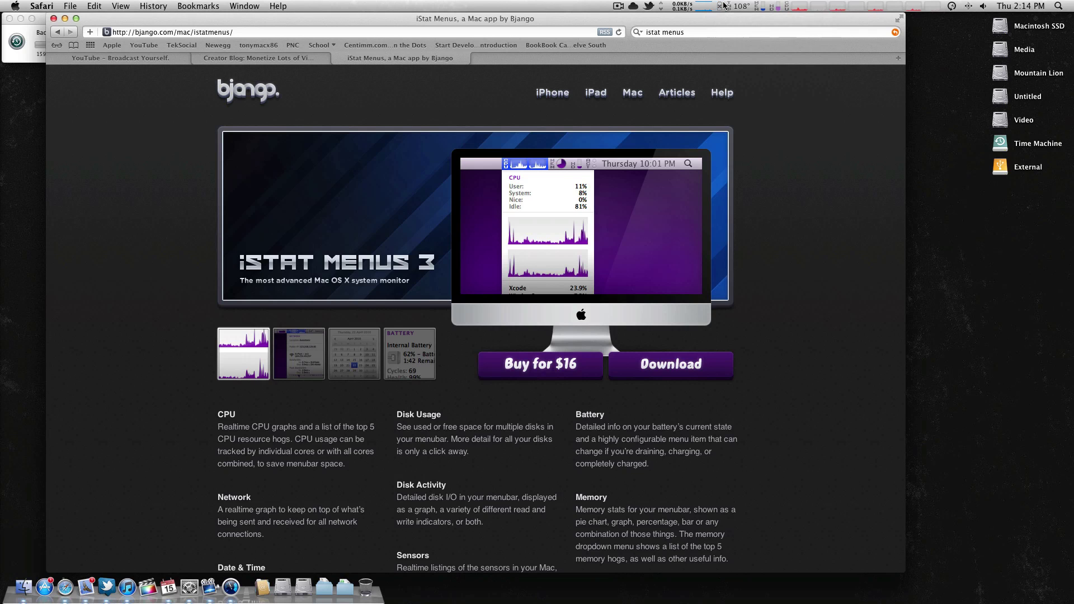
# - Show the other menubar readouts, including disk and network, then close them
pyautogui.click(805, 3)
pyautogui.click(805, 3)
pyautogui.click(782, 7)
pyautogui.click(781, 7)
pyautogui.click(683, 6)
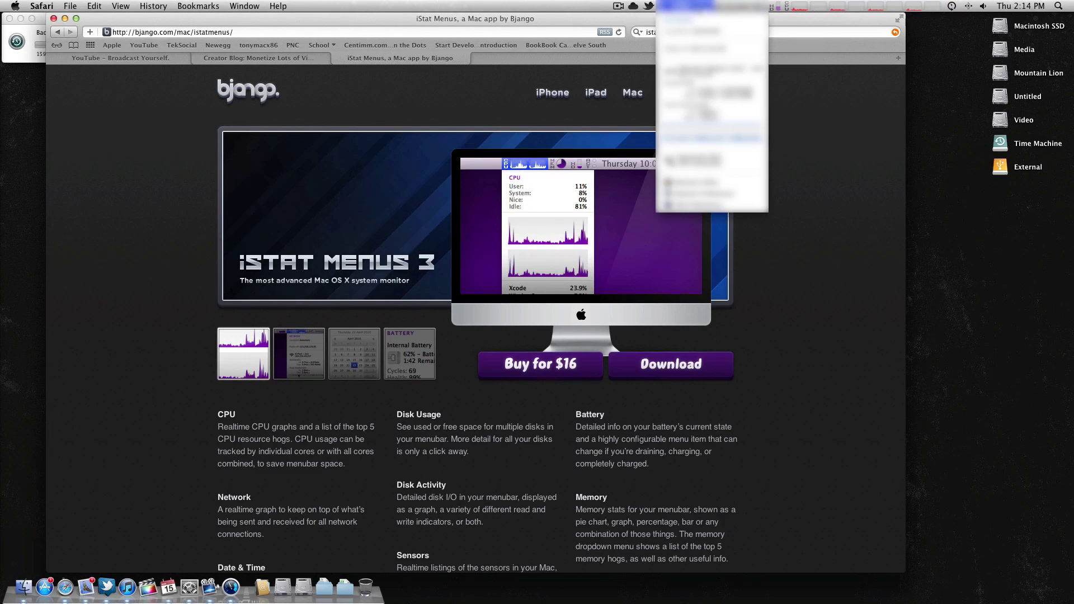
pyautogui.click(788, 5)
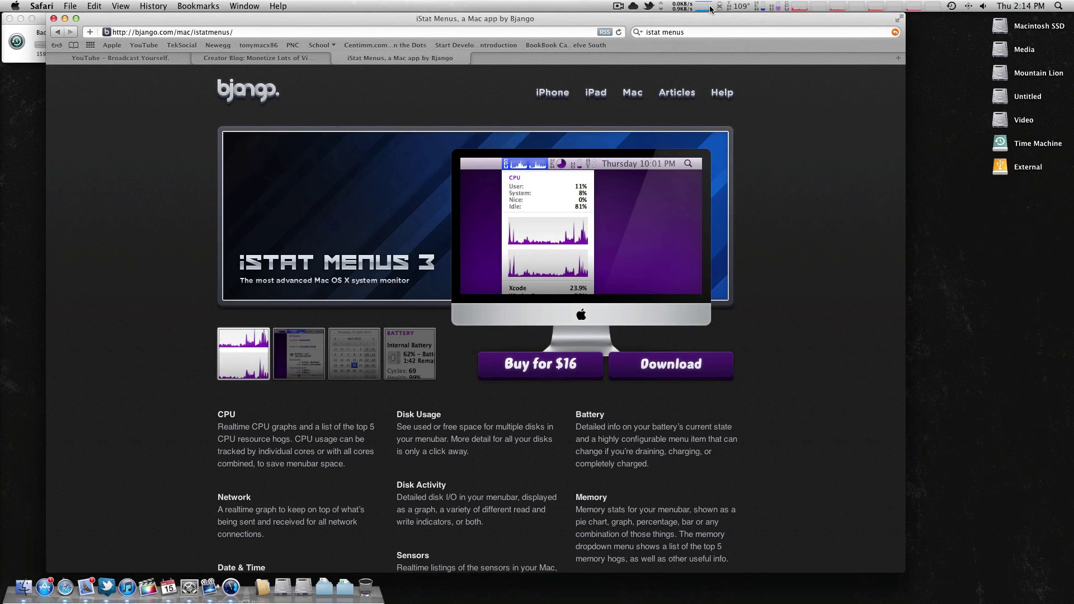